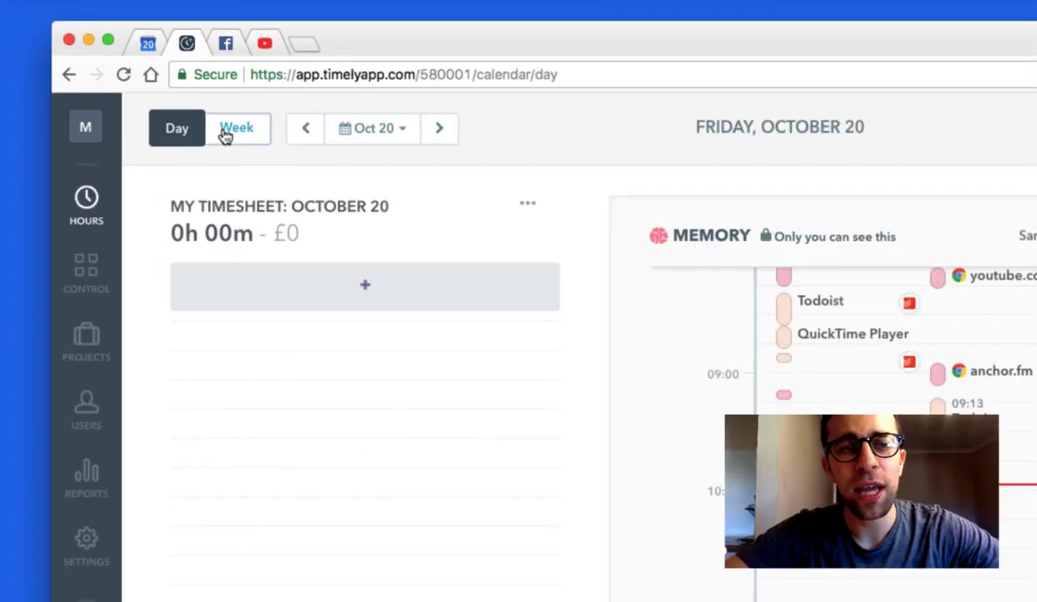
- Add an entry named "GoSkills - Tutorials" to the October 20 day timesheet and assign it to the YouTube project
click(224, 136)
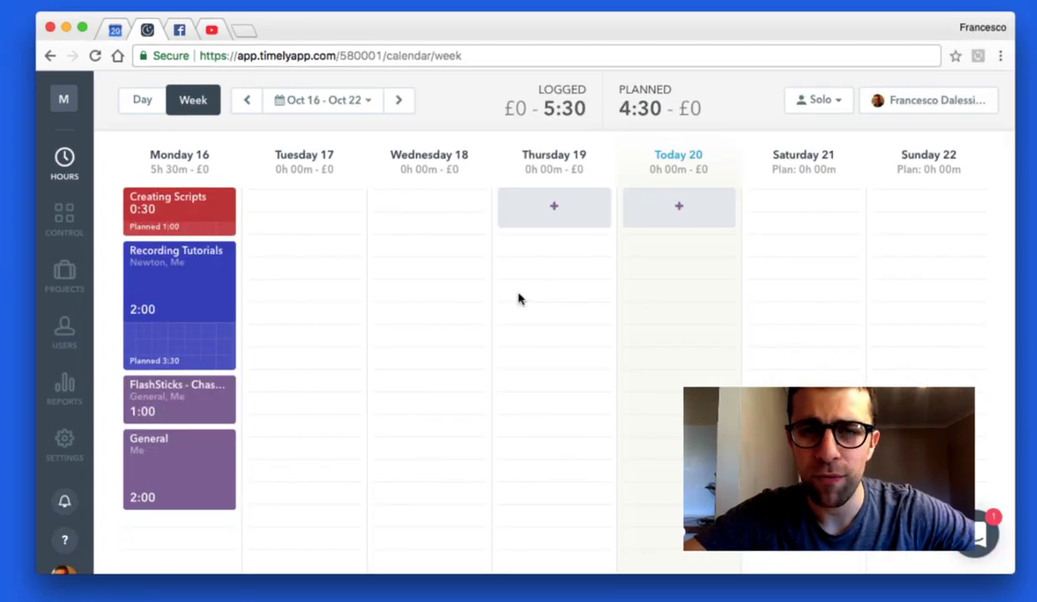
click(144, 102)
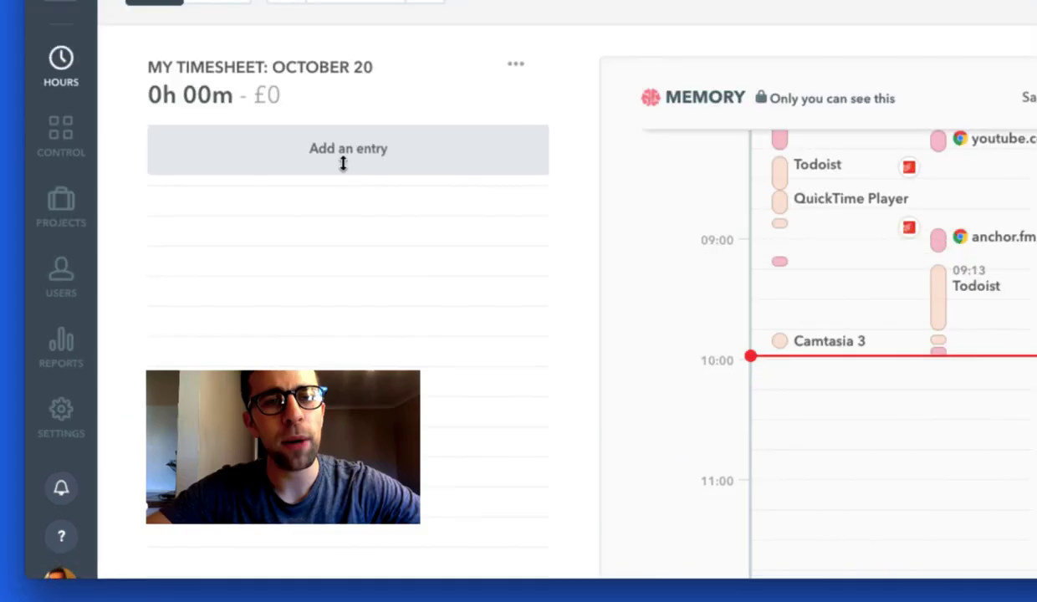
click(343, 163)
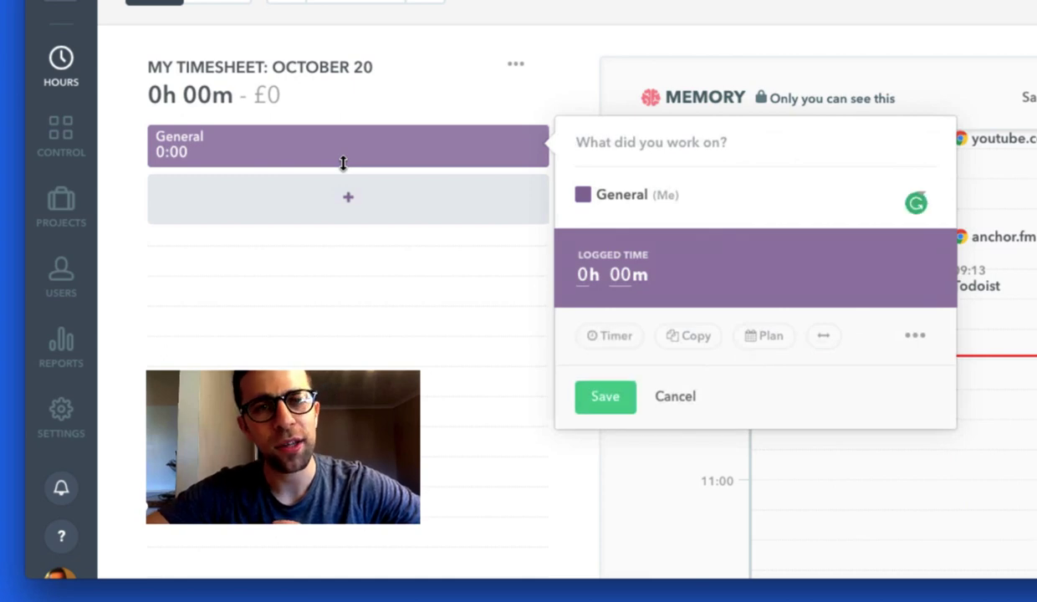
text(GoSk)
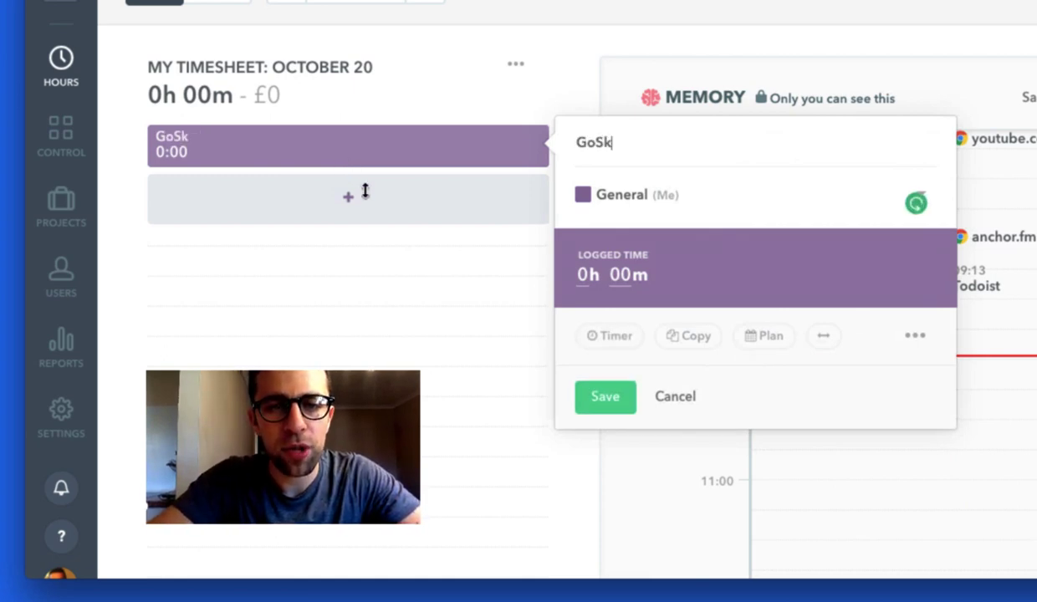
text(ills - )
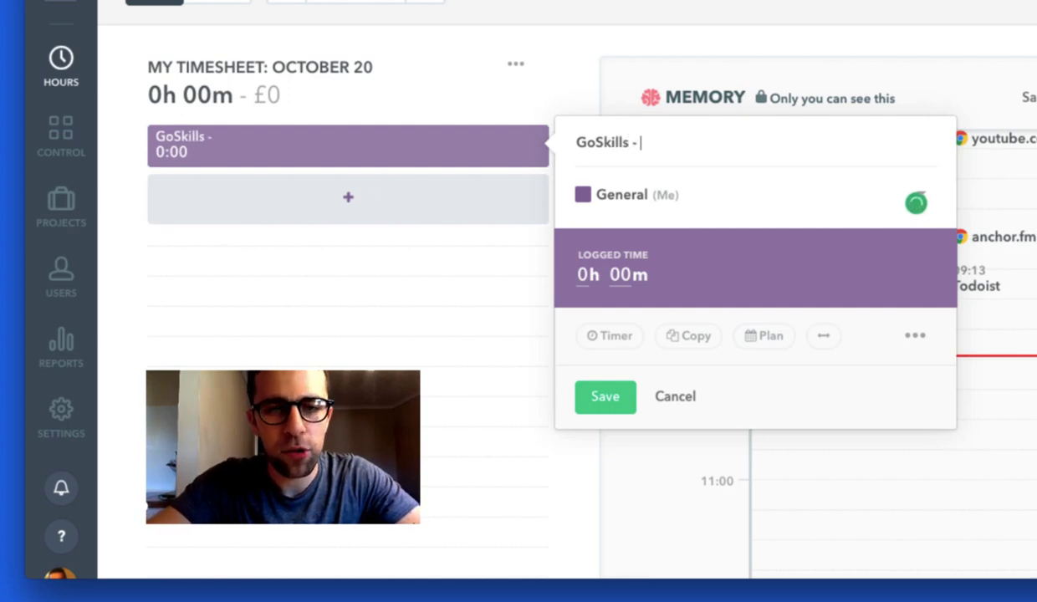
text(Tutorials)
click(615, 206)
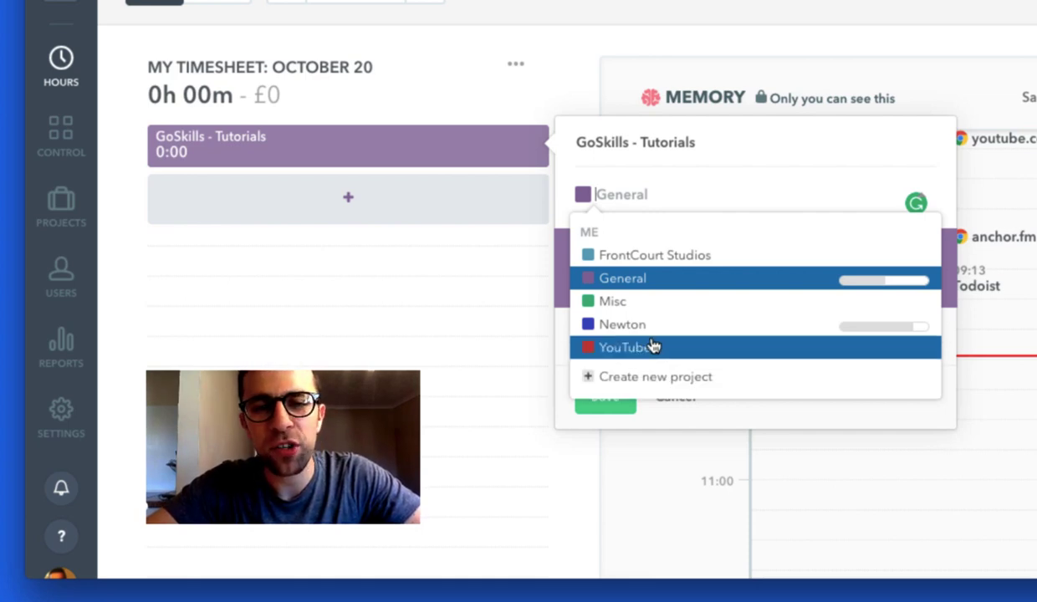
click(653, 347)
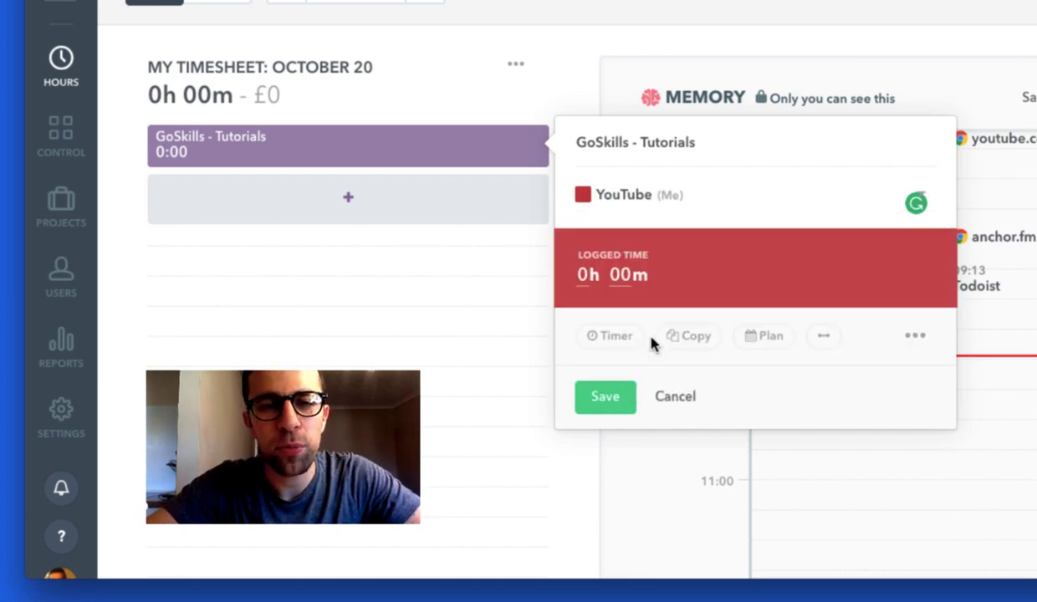
- Set the entry's logged time to 30 minutes and its planned time to 1 hour, and save it
click(620, 275)
text(30)
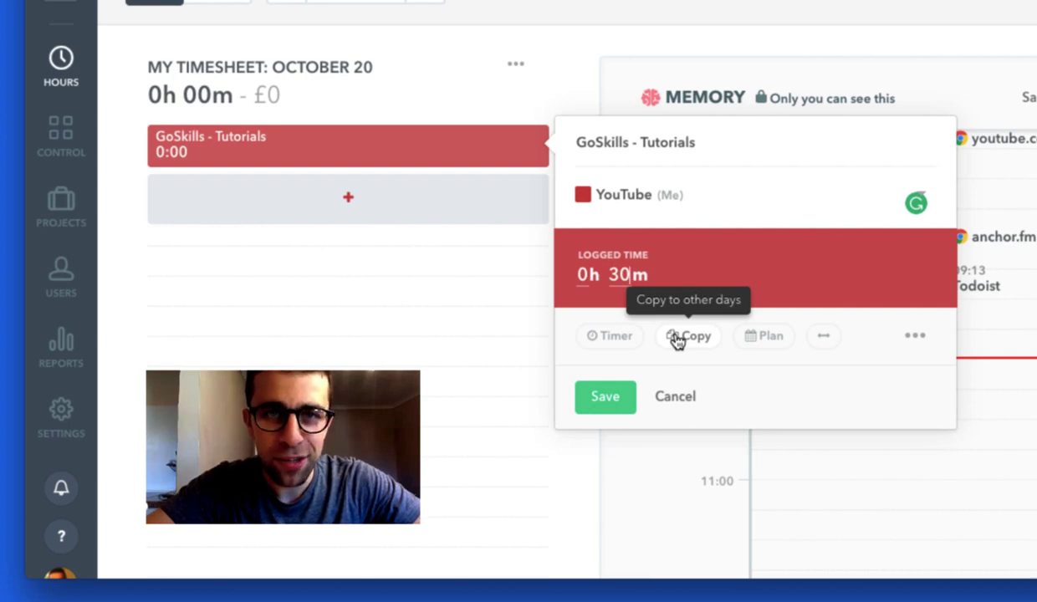
click(770, 337)
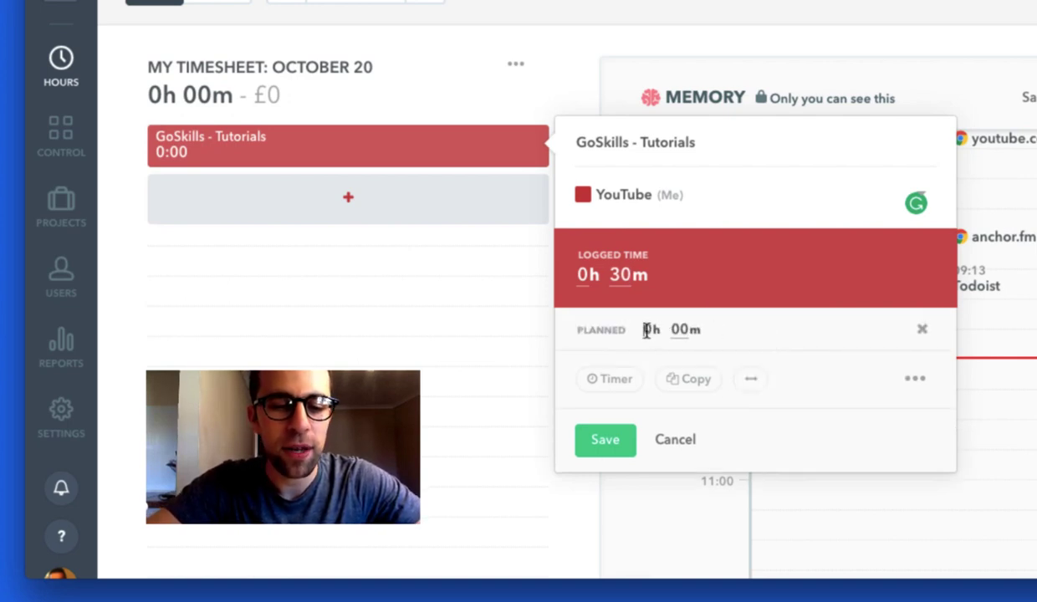
text(1)
key(Delete)
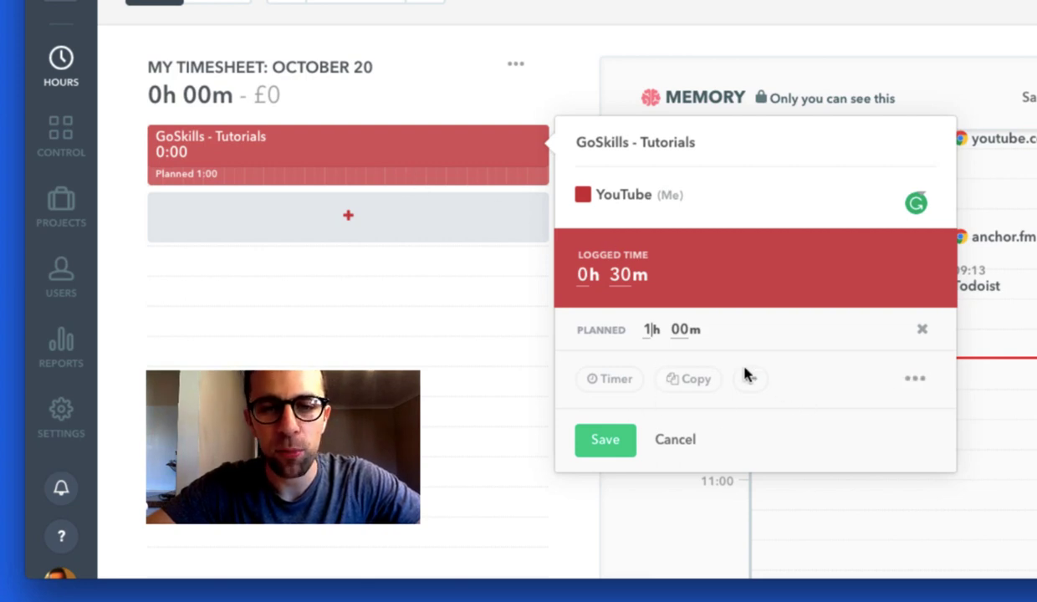
click(915, 382)
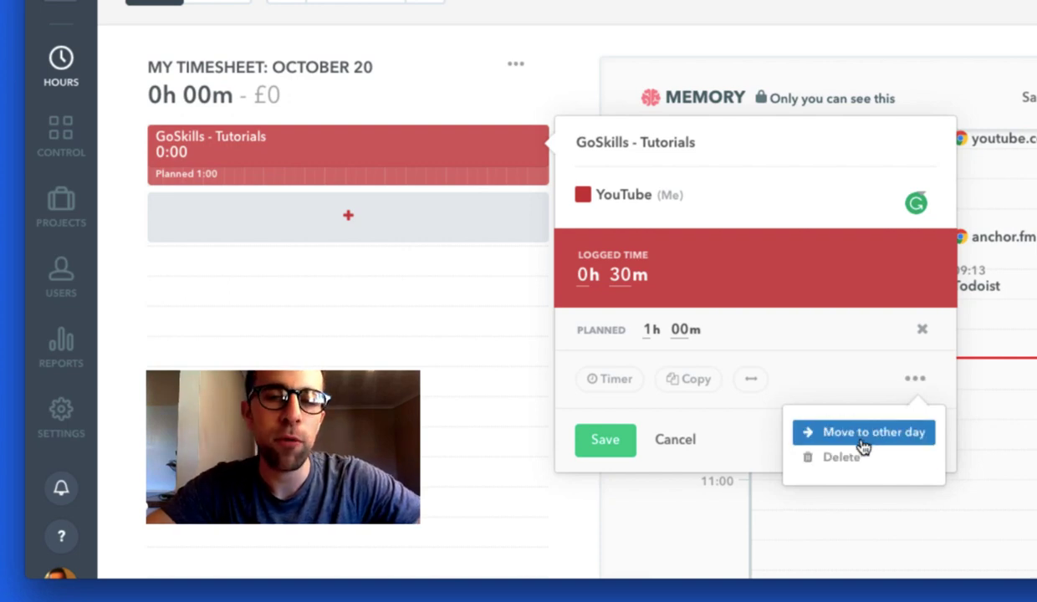
click(619, 450)
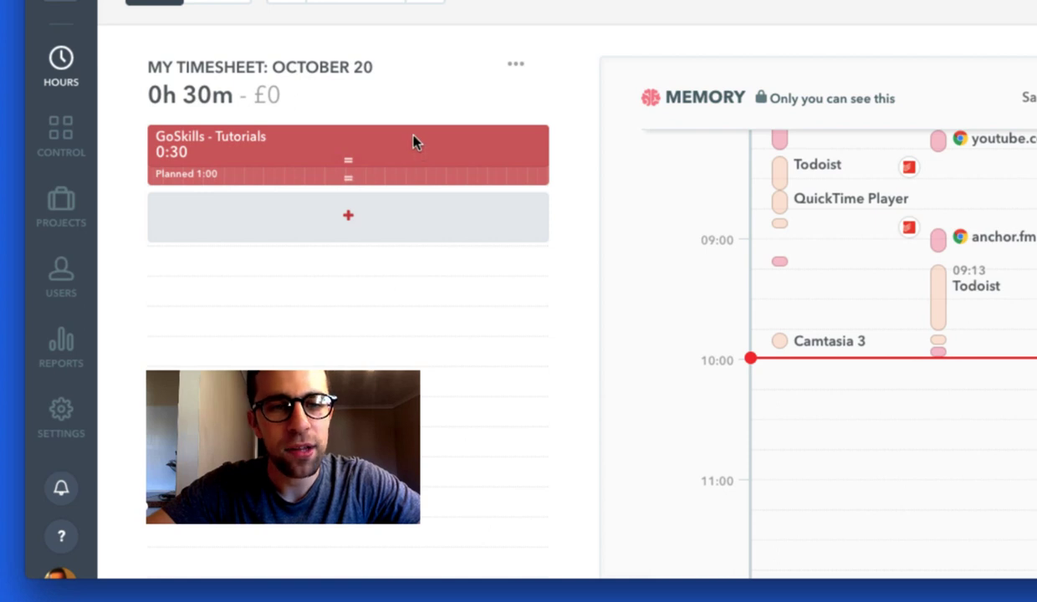
- Extend the logged time of the "GoSkills - Tutorials" entry to 1 hour directly on its timesheet block
click(413, 142)
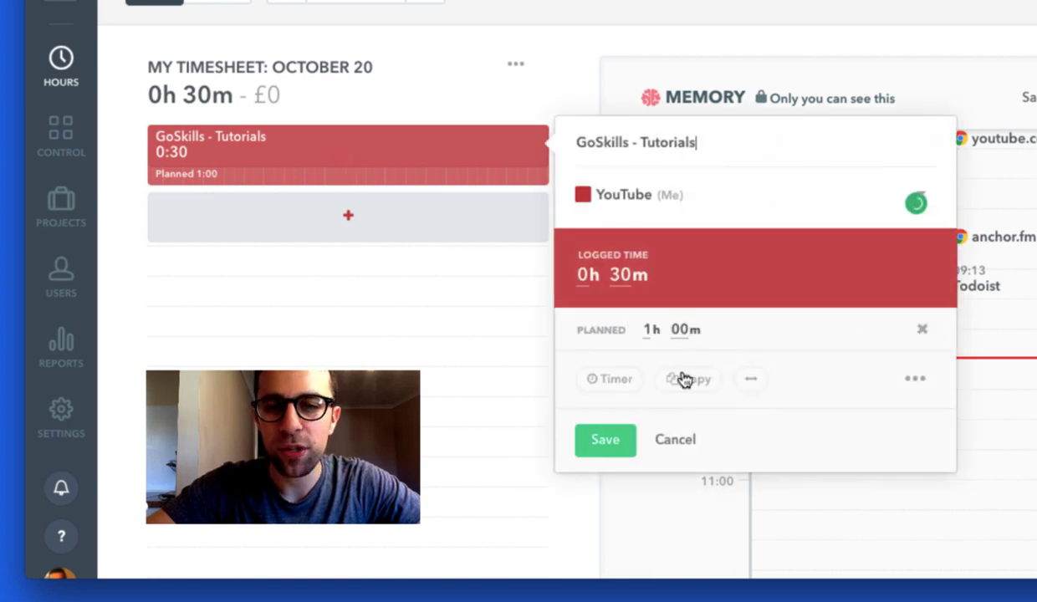
click(679, 443)
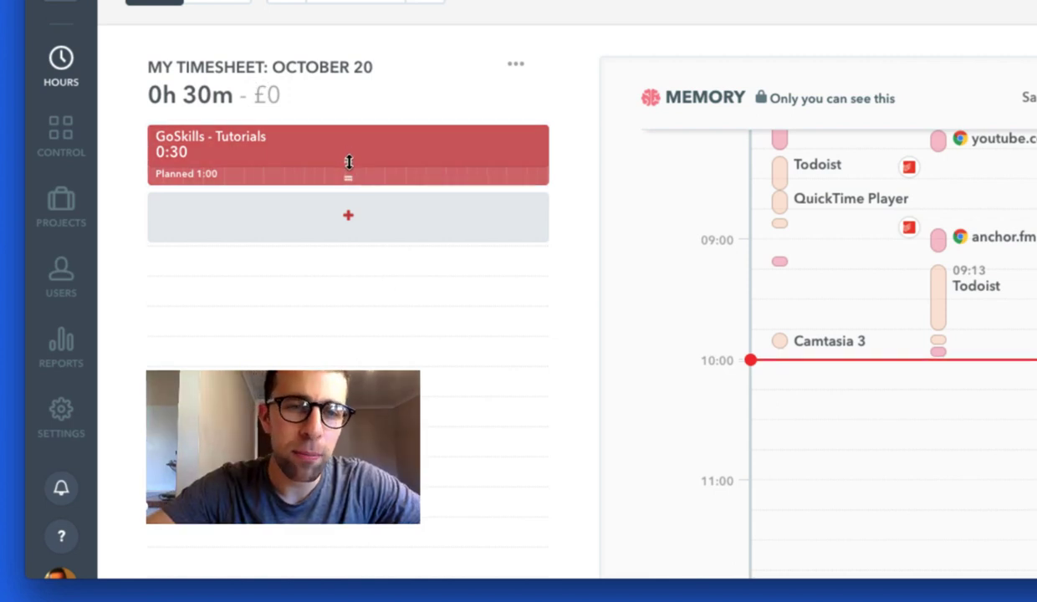
mouse_move(348, 163)
mouse_down()
mouse_move(349, 200)
mouse_move(347, 169)
mouse_move(352, 180)
mouse_up()
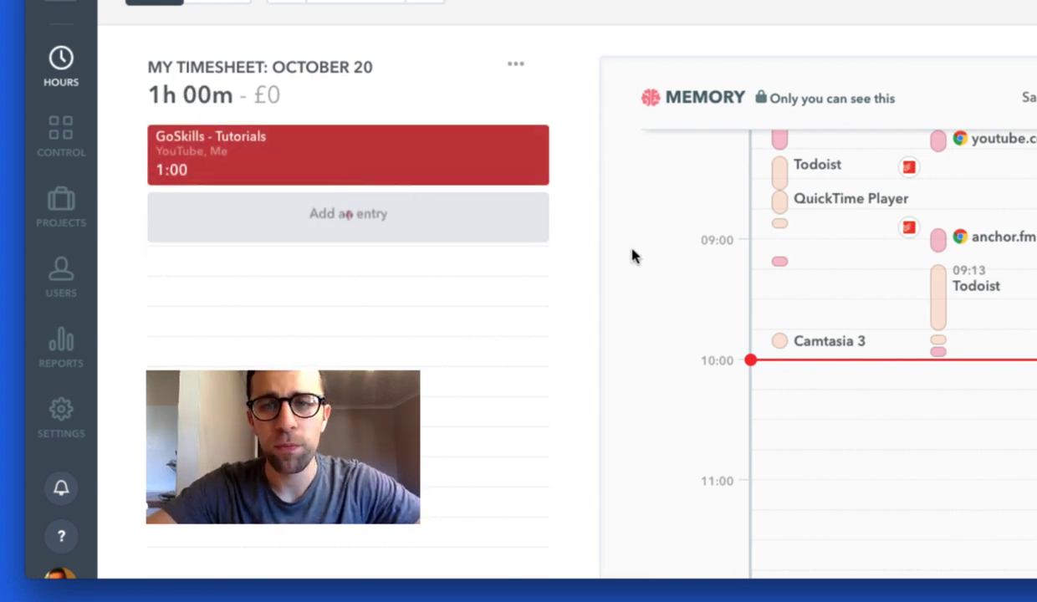
- Look over the October 20 Memory timeline and check the tracking status in Memory Tracker
scroll(823, 196, up, 2)
scroll(823, 196, up, 5)
scroll(823, 196, down, 2)
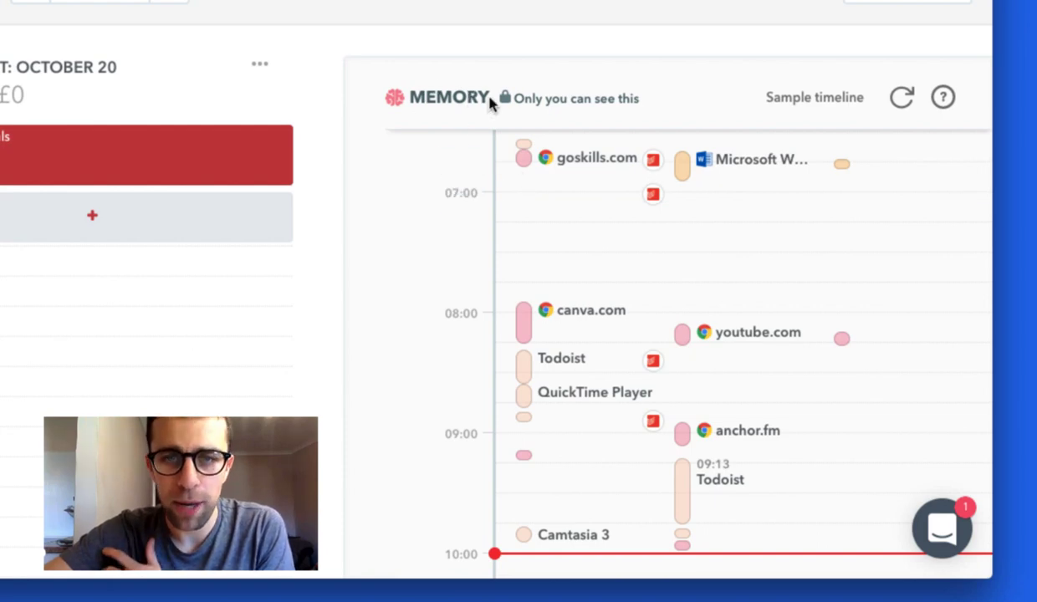
mouse_move(580, 162)
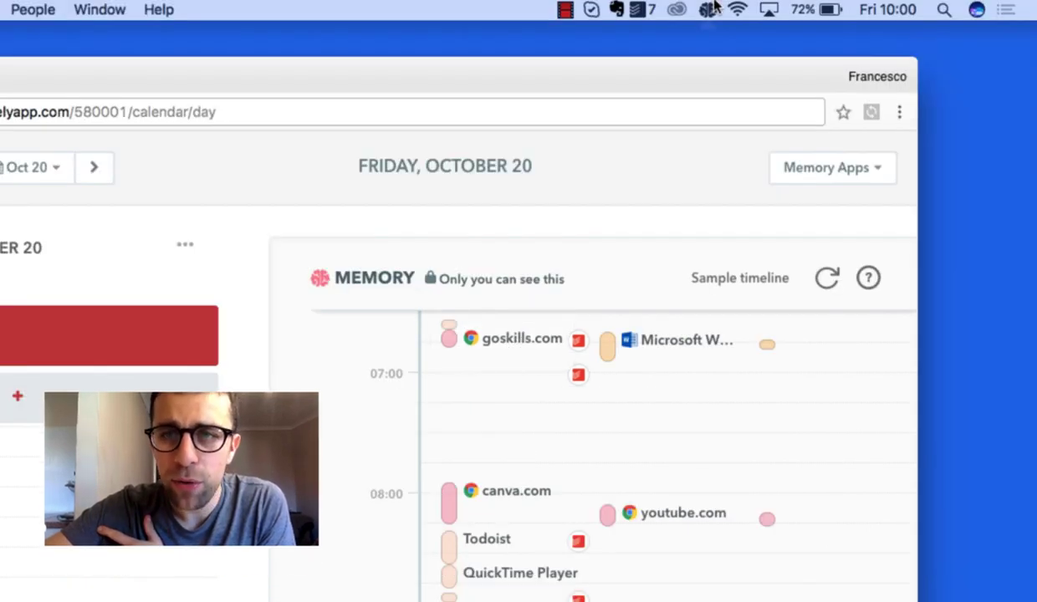
click(709, 10)
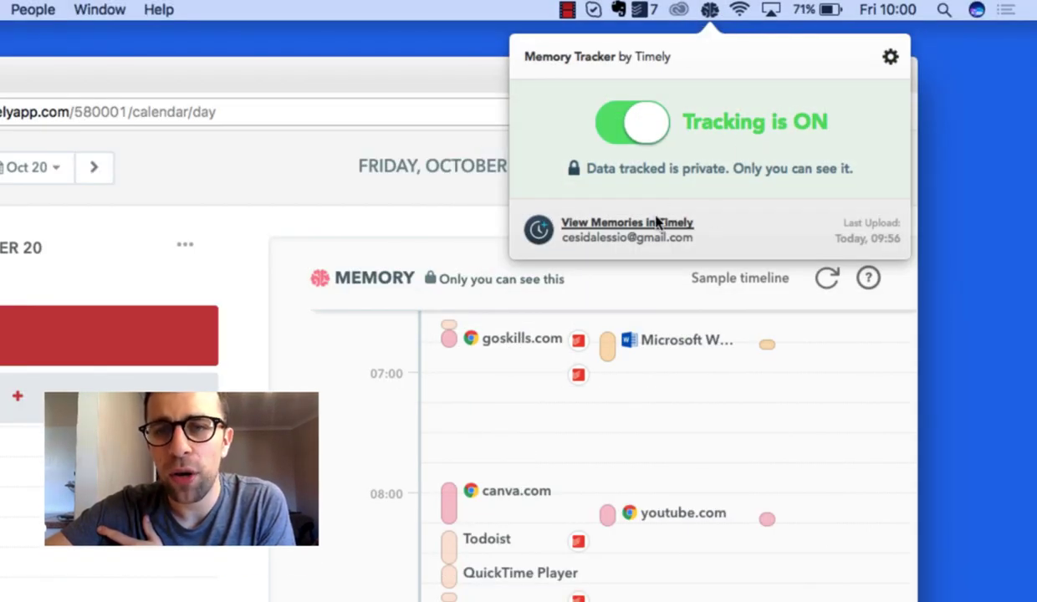
click(425, 81)
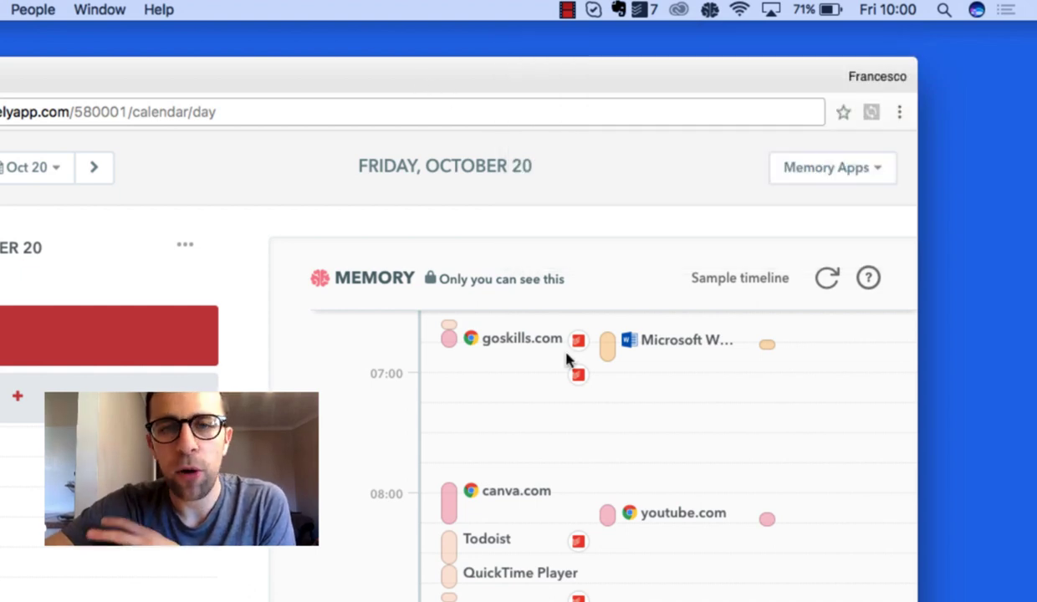
- Examine the details of the apps, websites and Todoist tasks recorded on the October 20 Memory timeline
scroll(567, 360, up, 3)
scroll(567, 361, up, 3)
scroll(567, 360, down, 5)
mouse_move(528, 374)
mouse_move(643, 378)
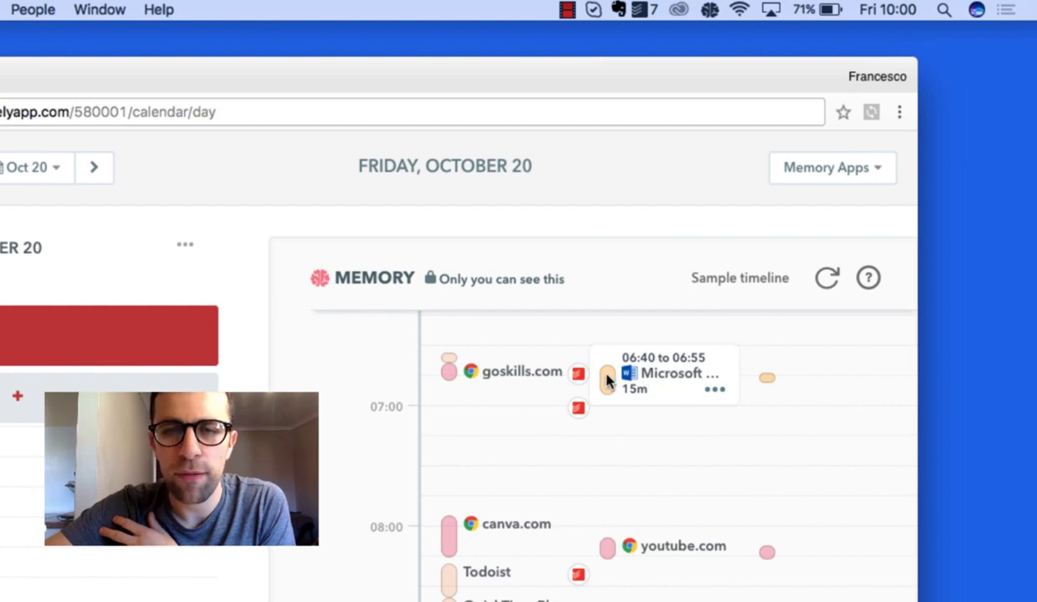
mouse_move(581, 375)
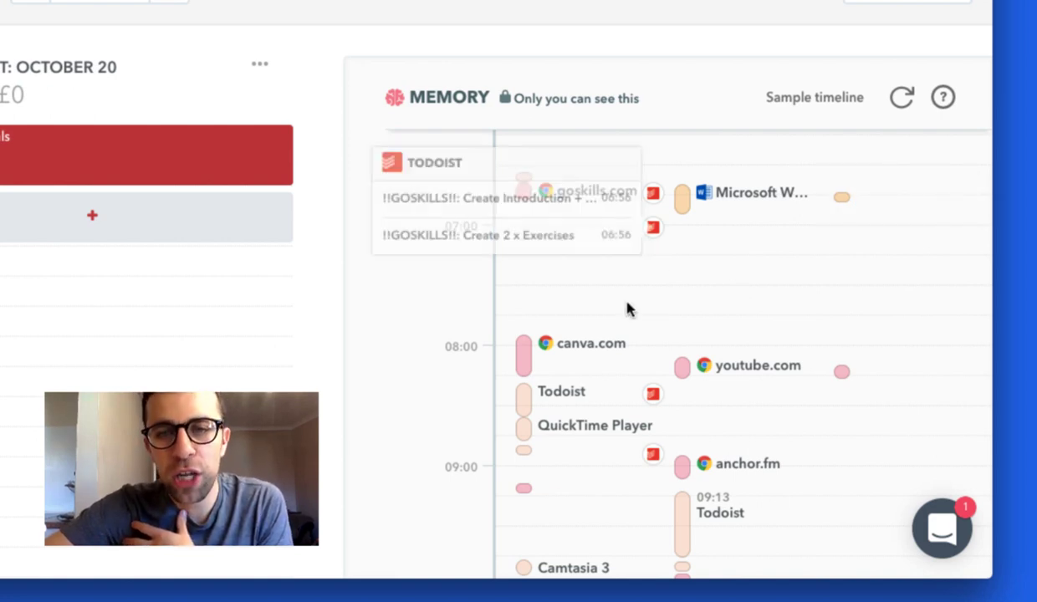
scroll(616, 306, down, 2)
mouse_move(736, 328)
scroll(736, 328, down, 2)
mouse_move(588, 441)
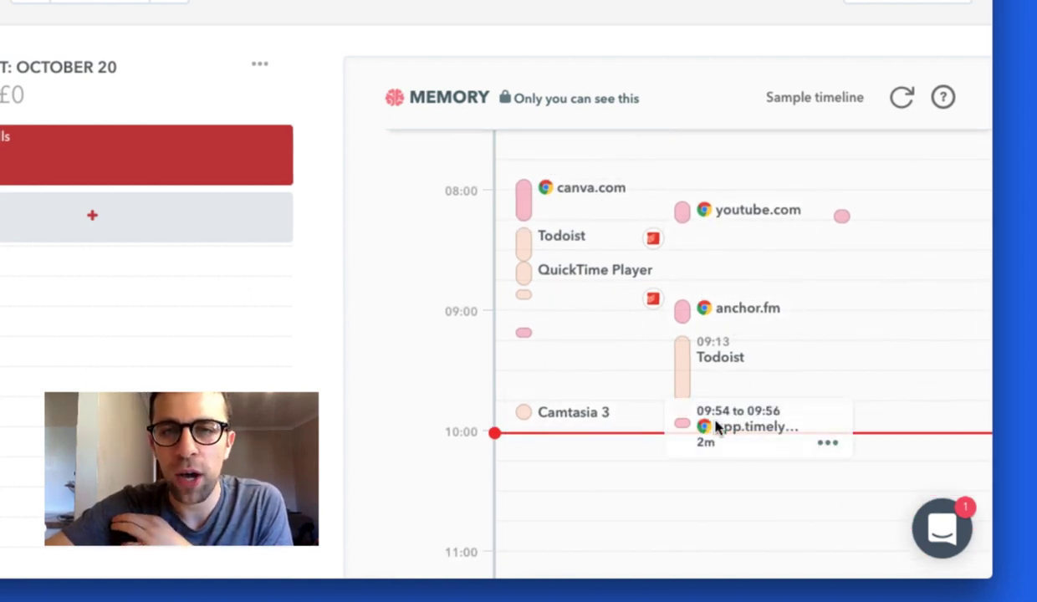
- View the day timesheet for October 16, 2017 and return to today's date
click(99, 1)
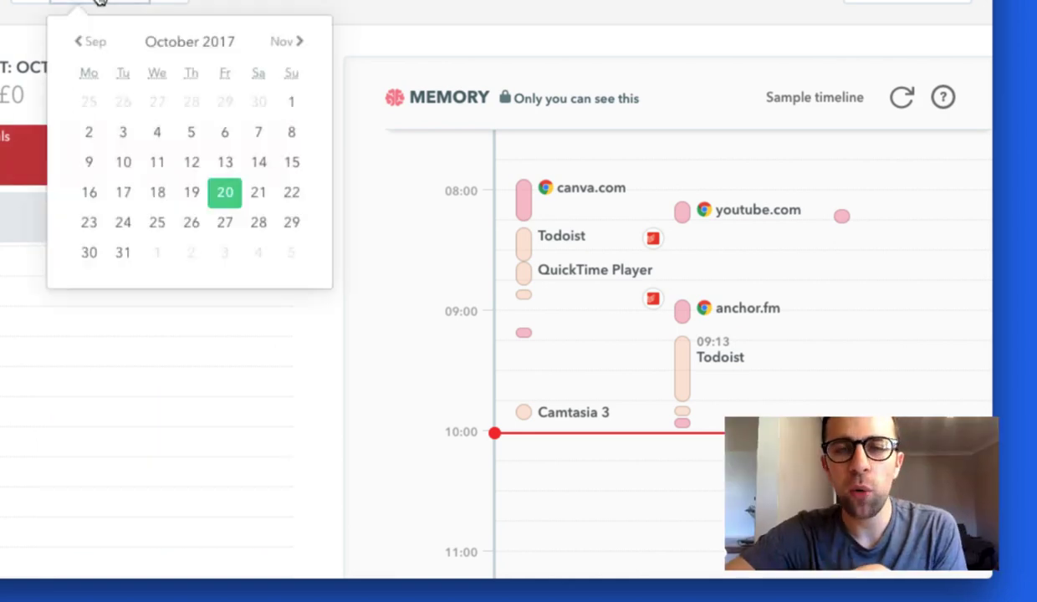
click(91, 193)
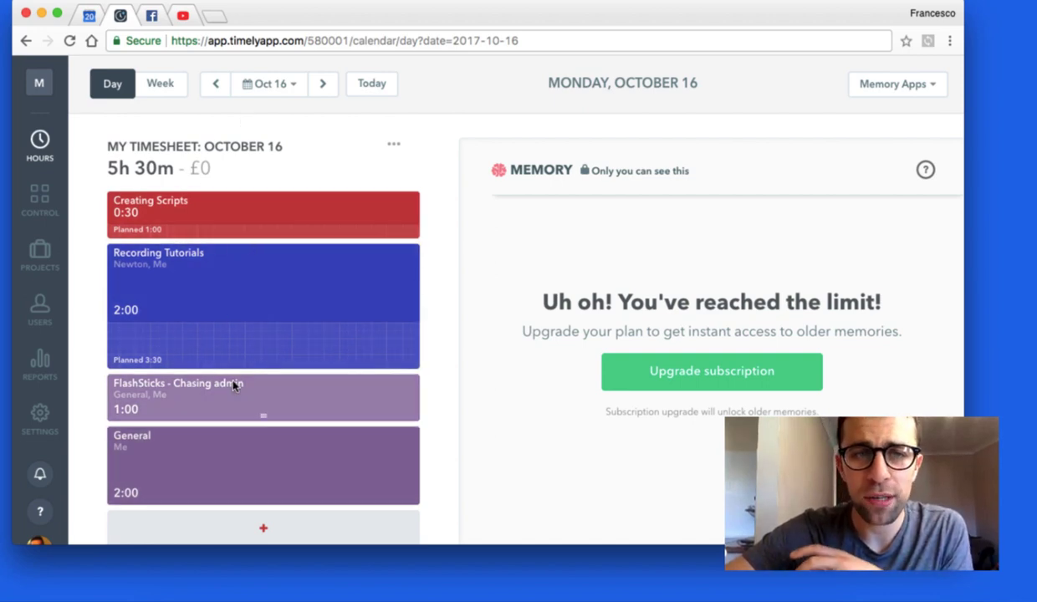
click(321, 84)
click(362, 81)
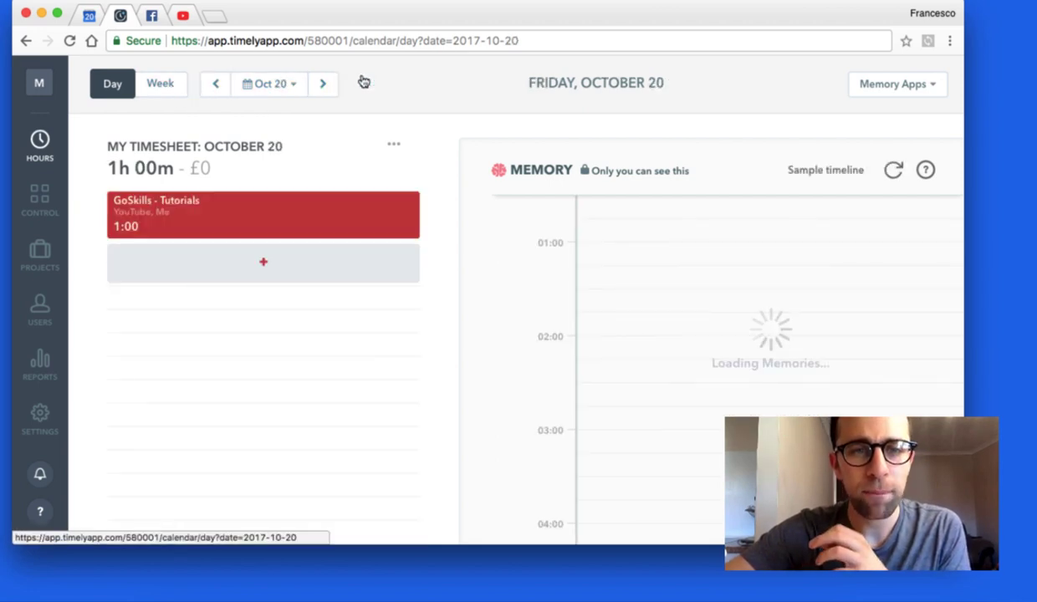
- In the week view, add a "PR/Marketing" entry on Tuesday 17 under the Newton project with 2 hours logged
click(161, 89)
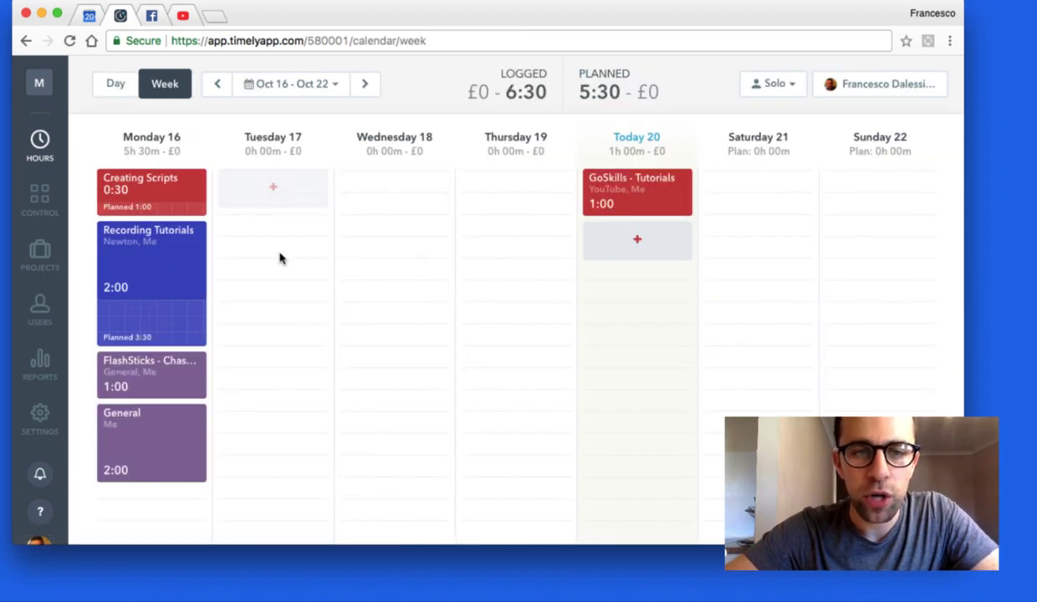
click(274, 202)
click(379, 222)
click(397, 325)
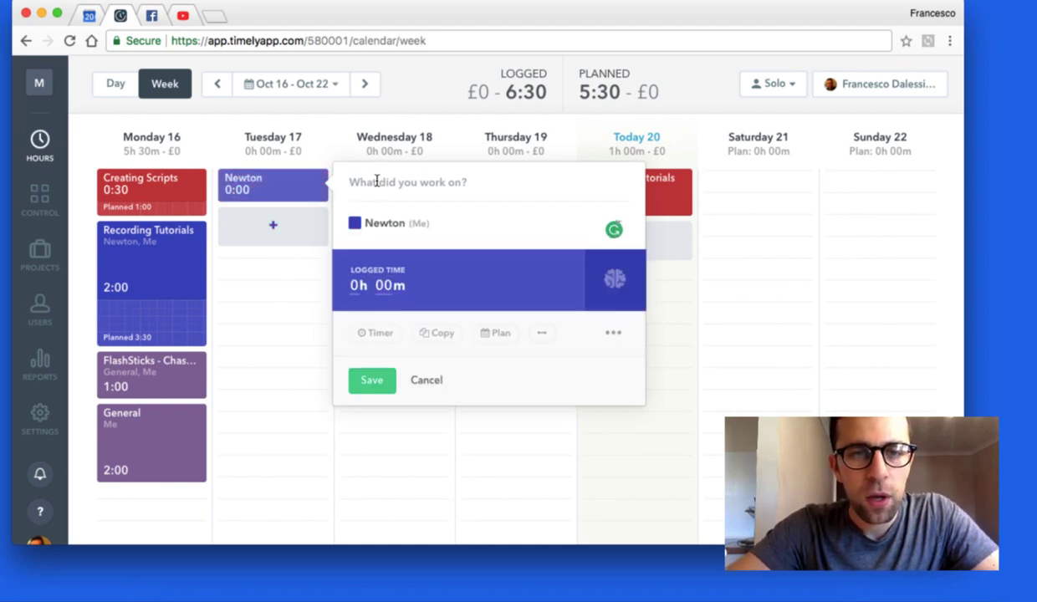
text(PR/M)
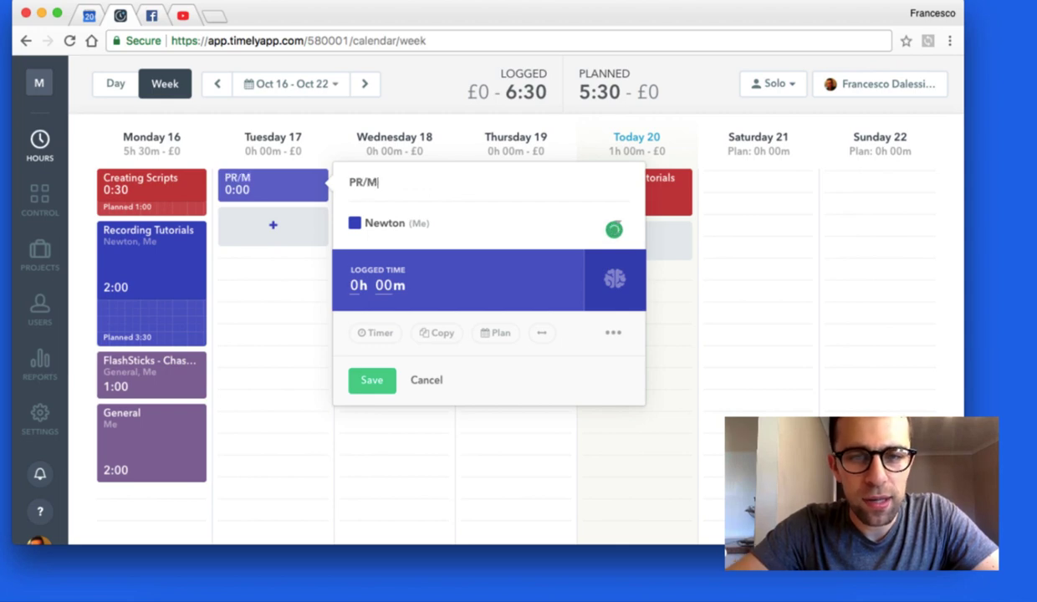
text(arke)
text(ting)
text(2)
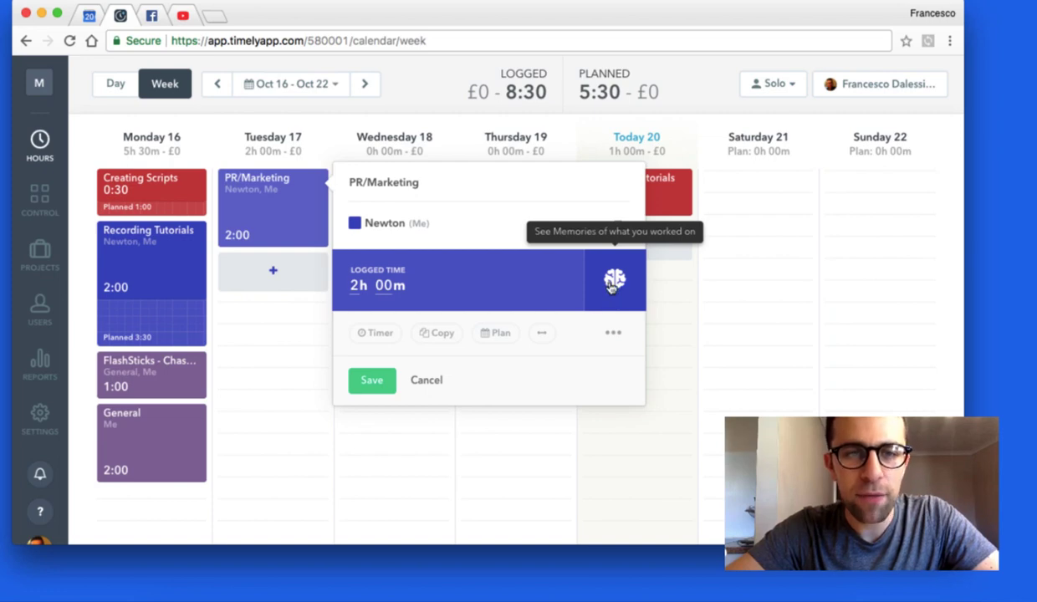
click(374, 379)
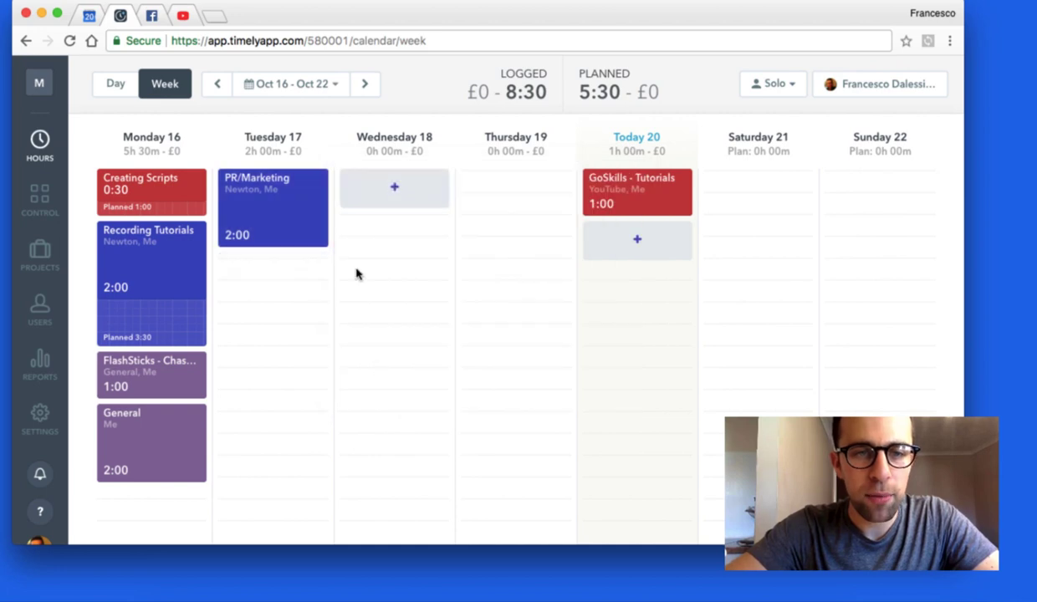
- Add a "Recording Timely feature" entry for today under the YouTube project with 30 minutes logged
click(644, 239)
click(319, 276)
click(325, 394)
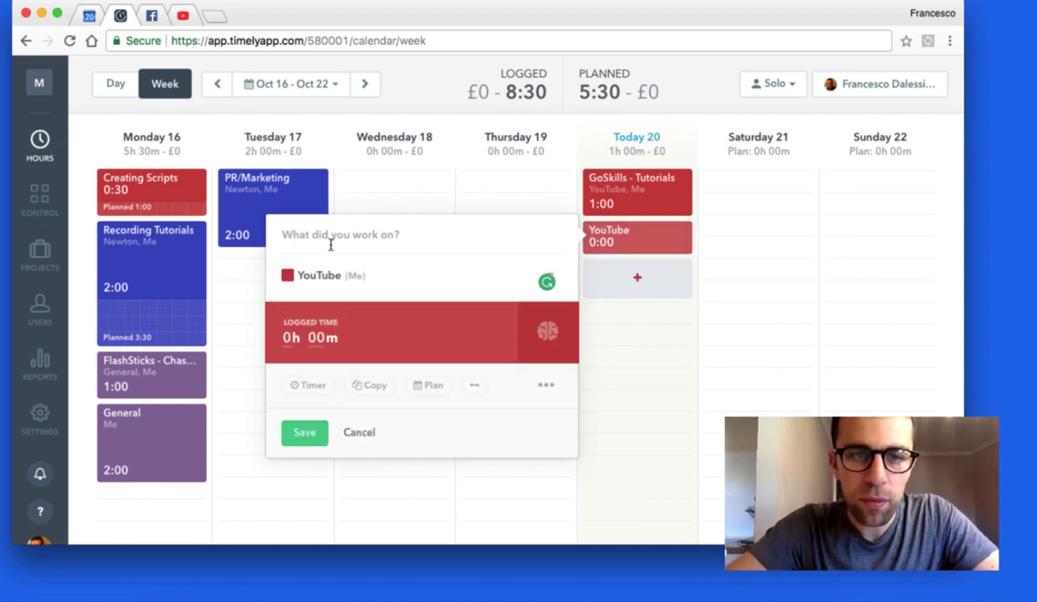
text(Recording Timely )
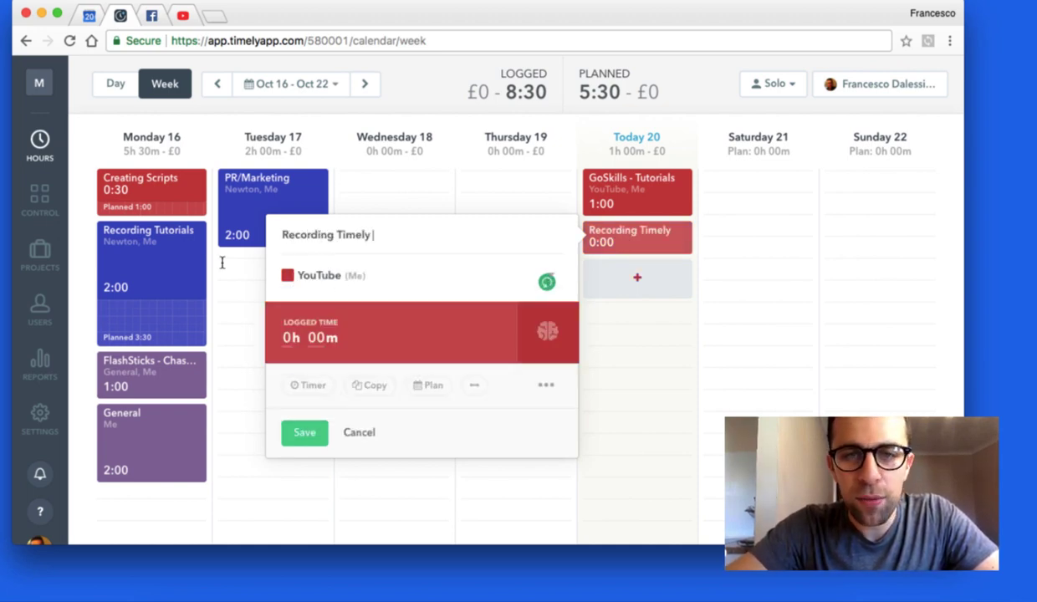
text(feature)
key(Tab)
text(30)
click(304, 432)
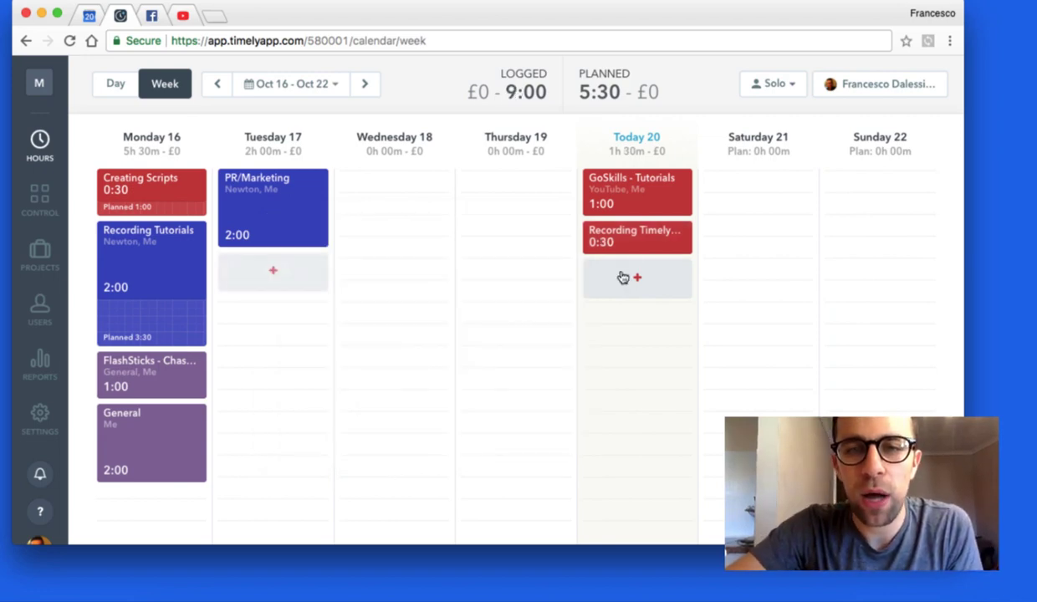
- Start the timer on today's "Recording Timely feature" entry
click(637, 234)
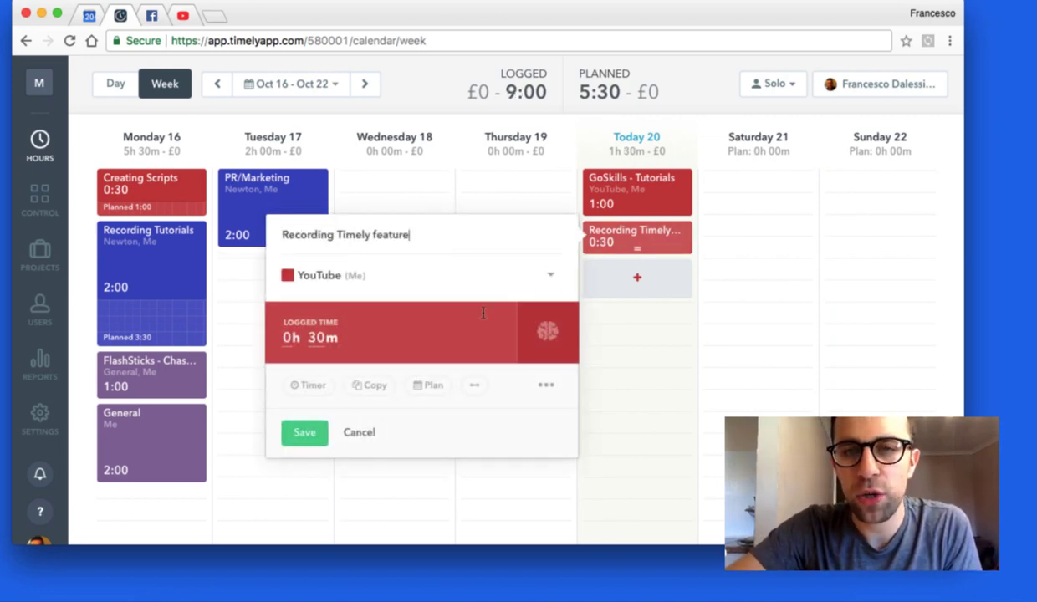
click(308, 387)
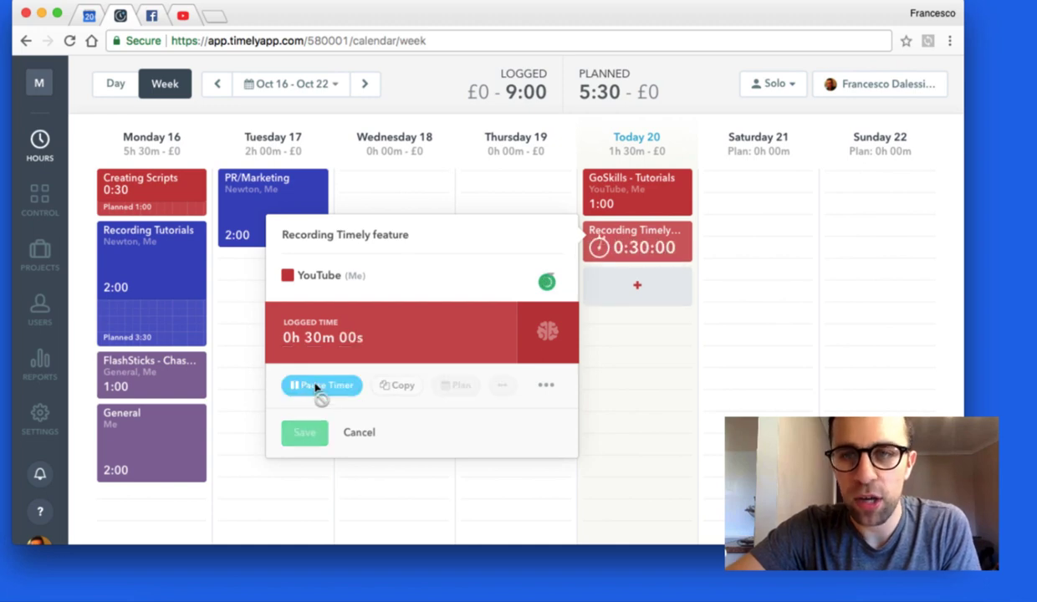
- Close the running "Recording Timely feature" entry without changes and switch to today's day view
click(619, 238)
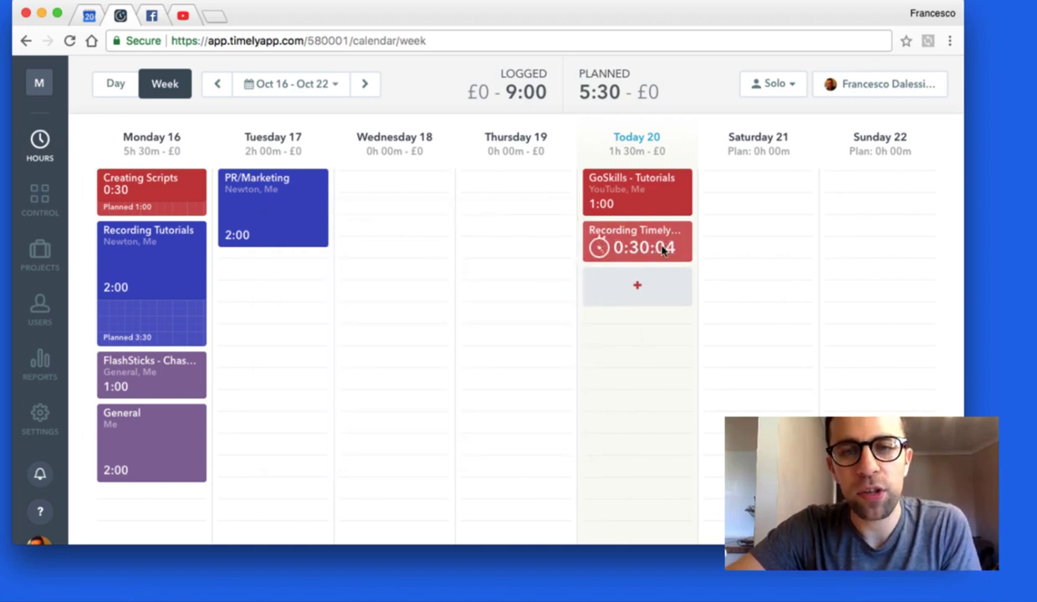
click(655, 249)
click(352, 434)
key(d)
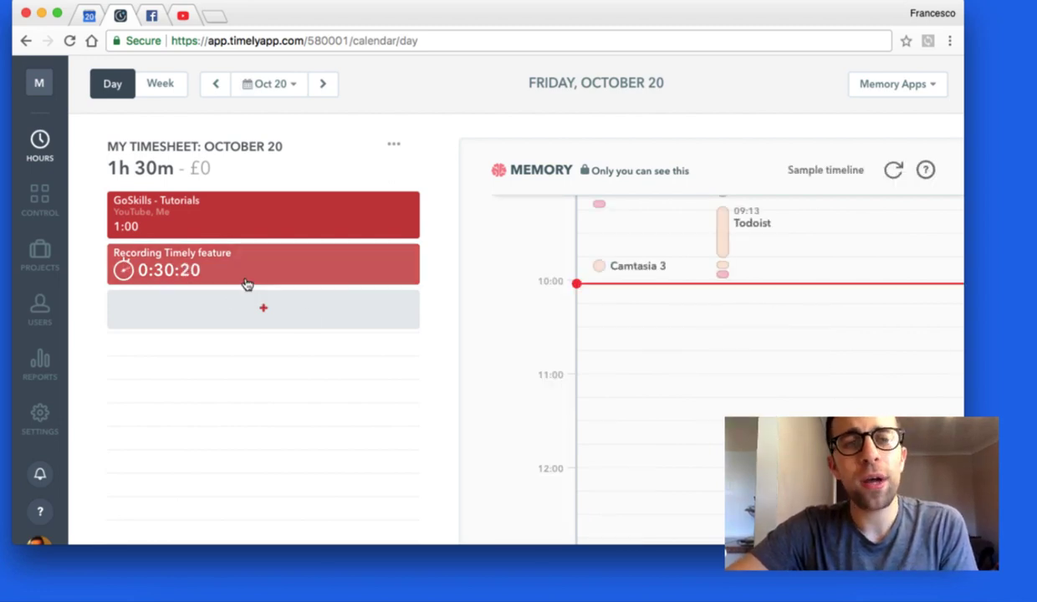
- Examine the morning activity on today's memory timeline and the list of available and connected Memory Apps
scroll(731, 320, up, 5)
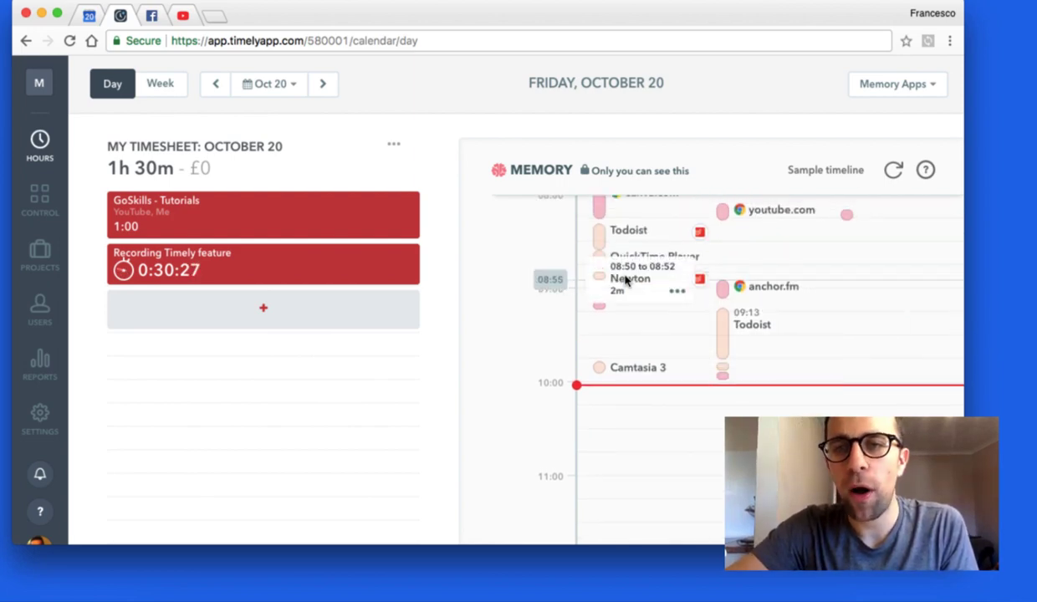
scroll(768, 361, up, 1)
scroll(769, 361, up, 3)
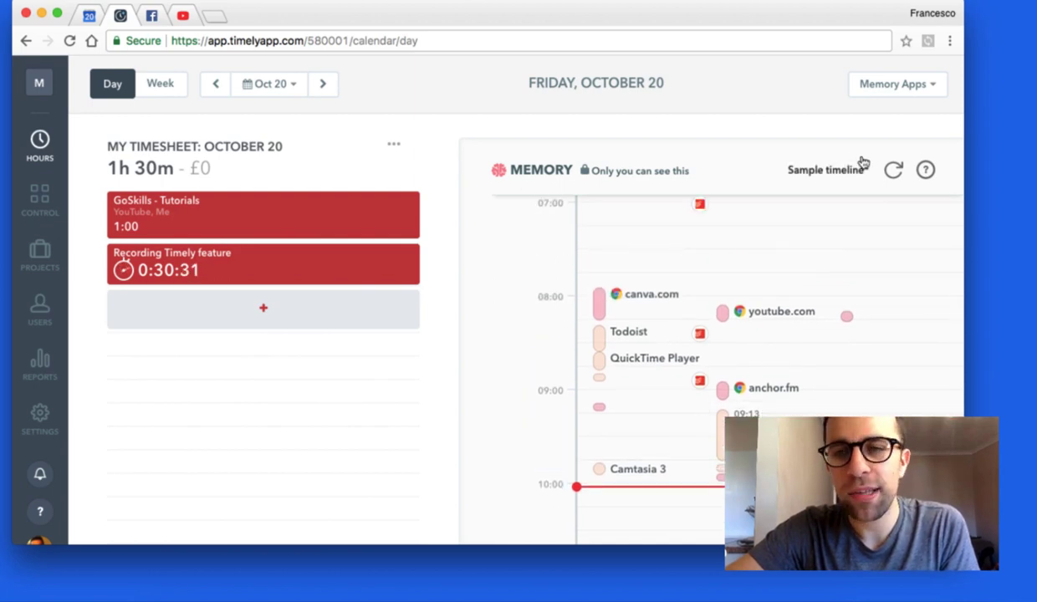
click(904, 86)
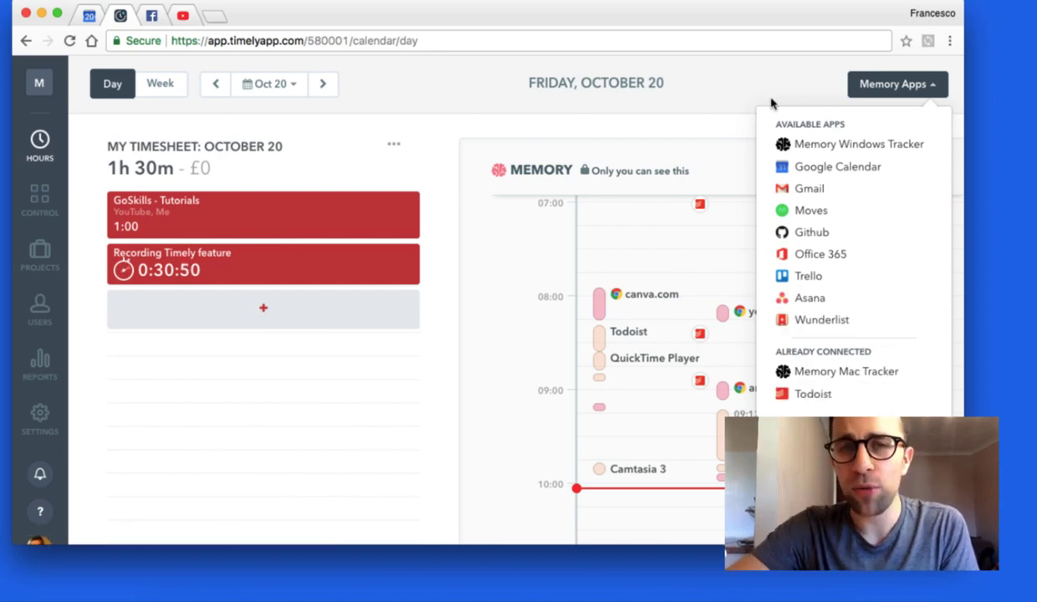
click(737, 93)
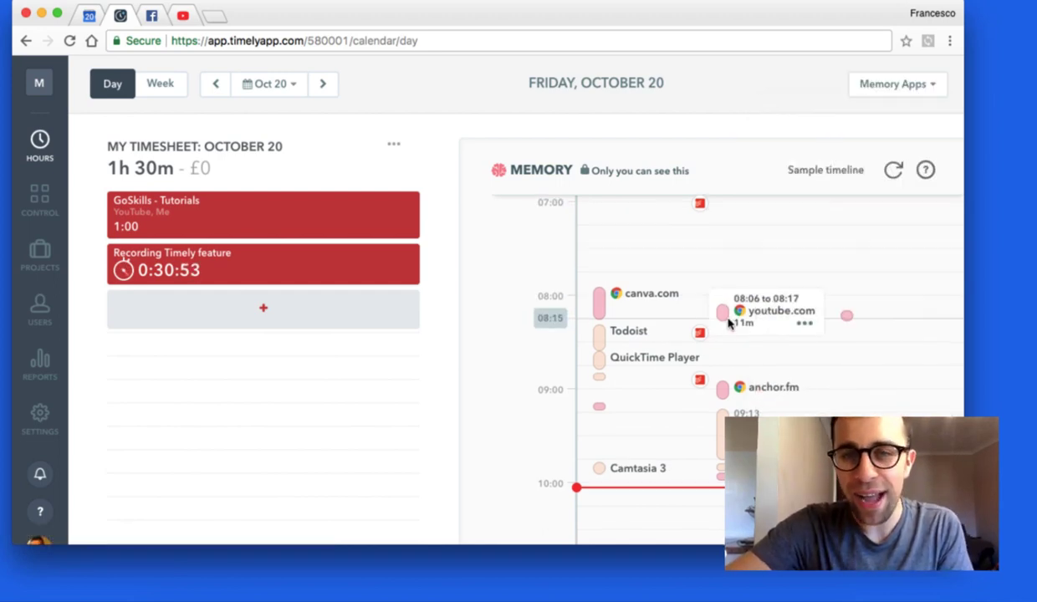
- Examine the early morning memories, including the Todoist tasks recorded around 07:00, discarding any new entry they open
scroll(733, 303, down, 2)
scroll(879, 313, up, 2)
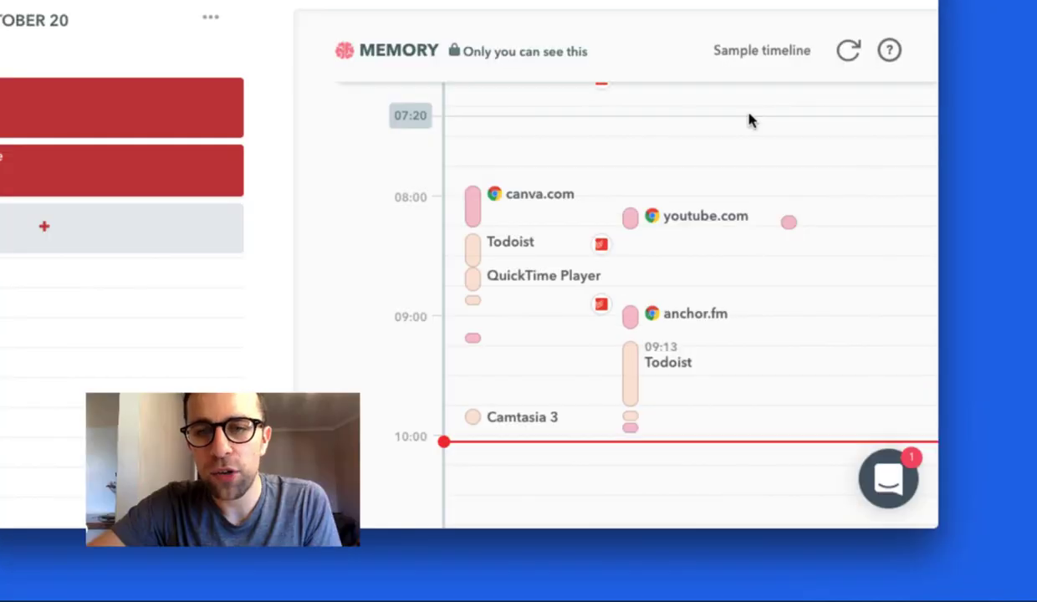
scroll(816, 225, up, 1)
scroll(749, 120, up, 3)
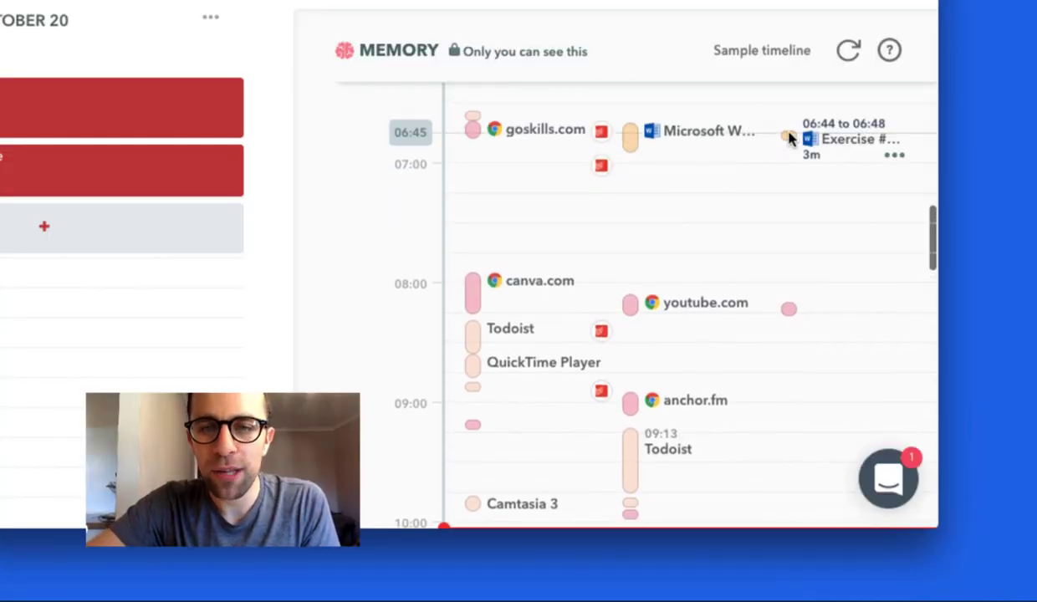
mouse_move(602, 167)
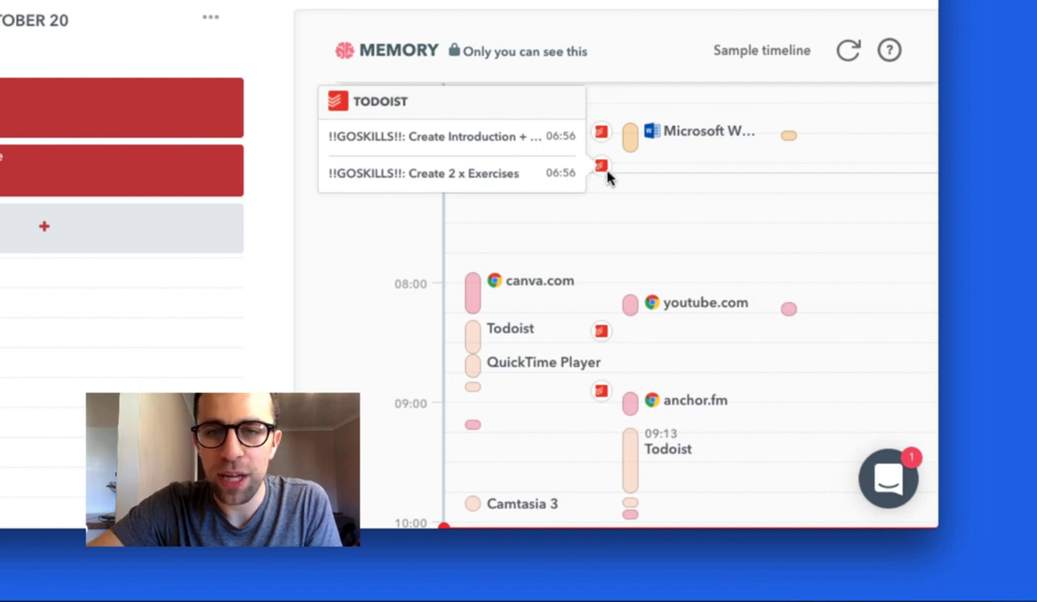
click(351, 102)
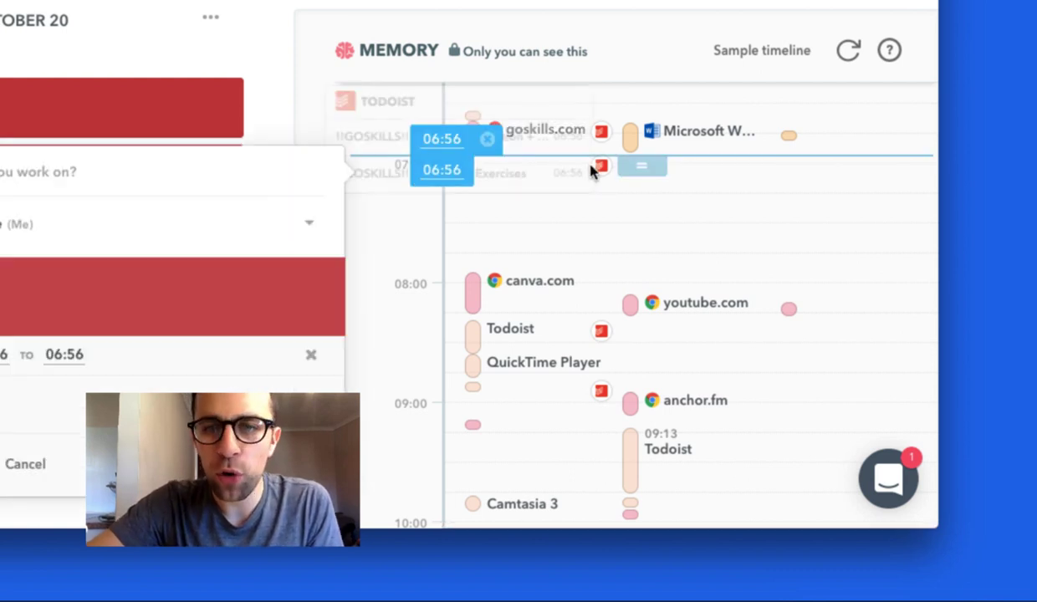
key(Escape)
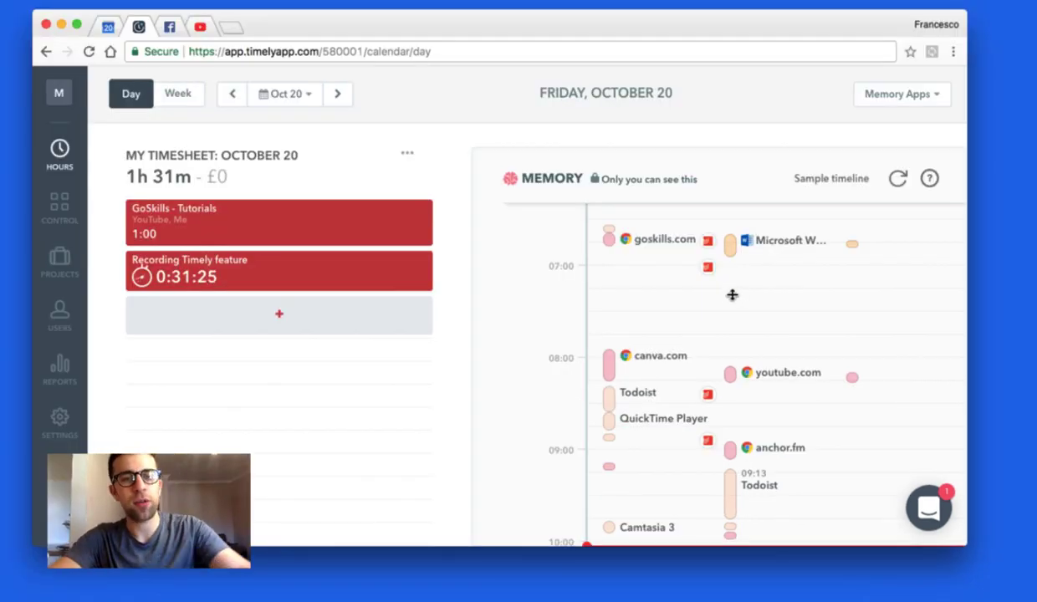
- From the memory timeline, log a "Created a new Evernote video" entry from 07:10 to 07:30 under the YouTube project
click(731, 295)
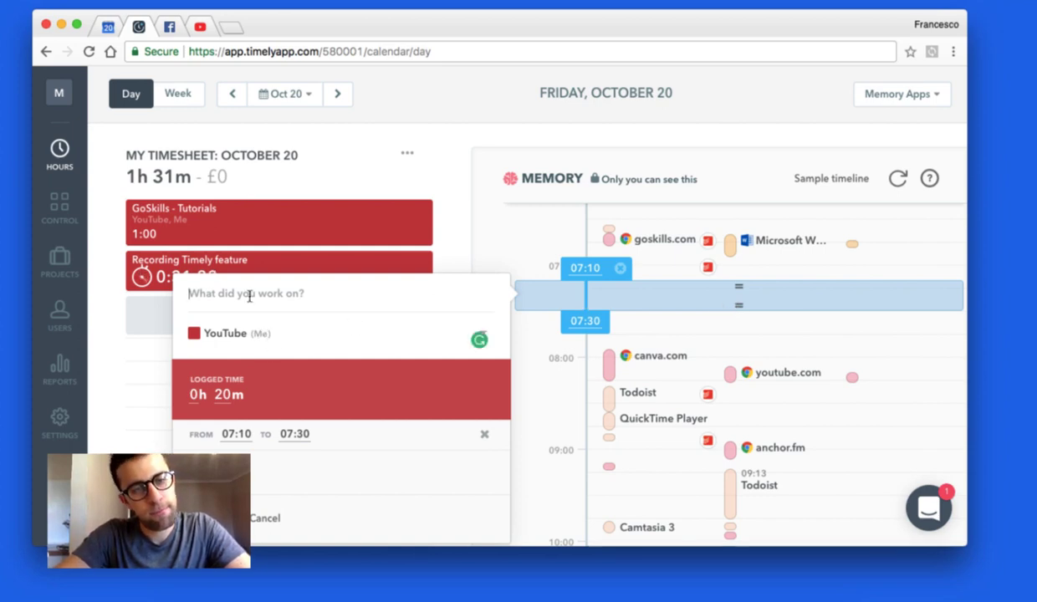
text(Created)
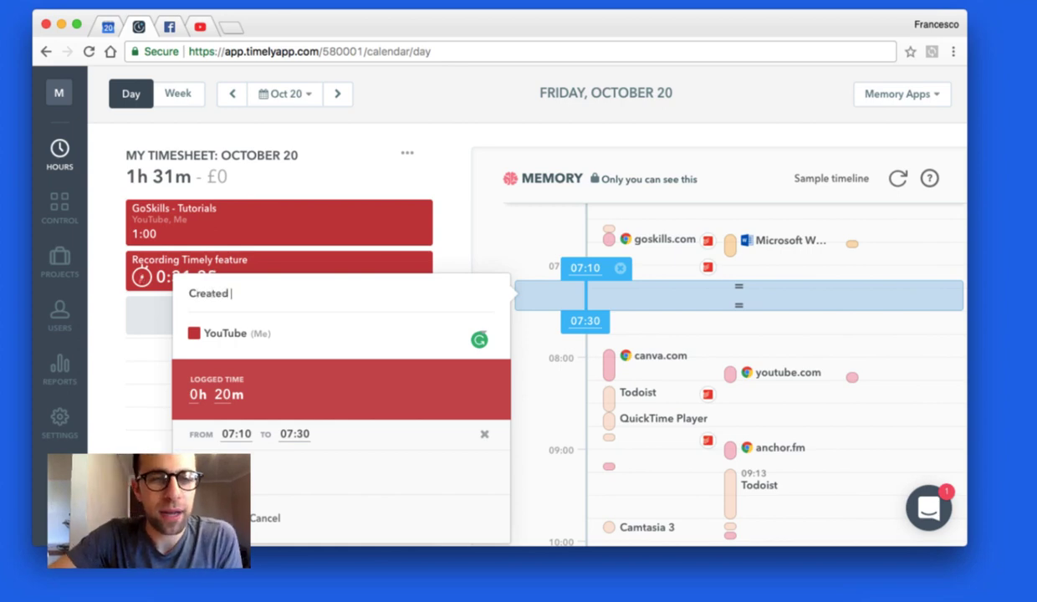
text( a new Eve)
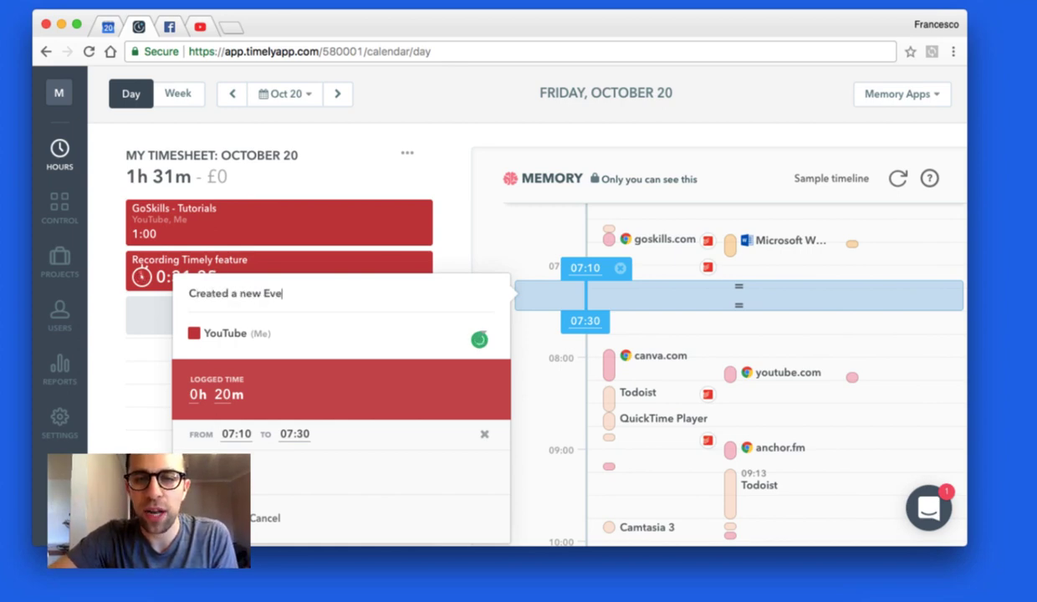
text(rnote video)
key(Return)
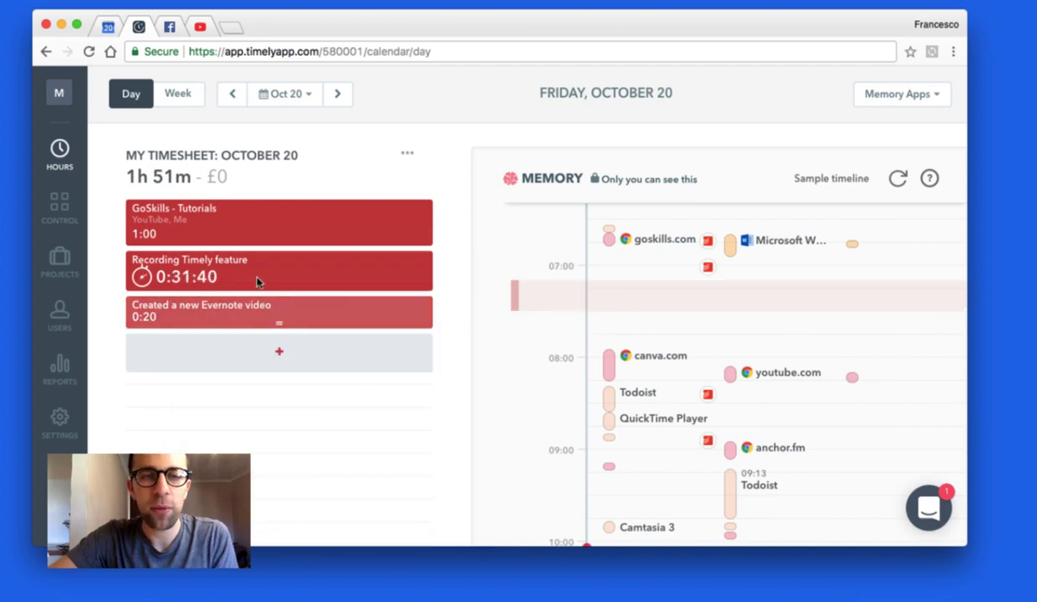
- Check the logged slot on the memory timeline and look over the Memory Apps list again
scroll(636, 299, down, 3)
scroll(636, 299, up, 5)
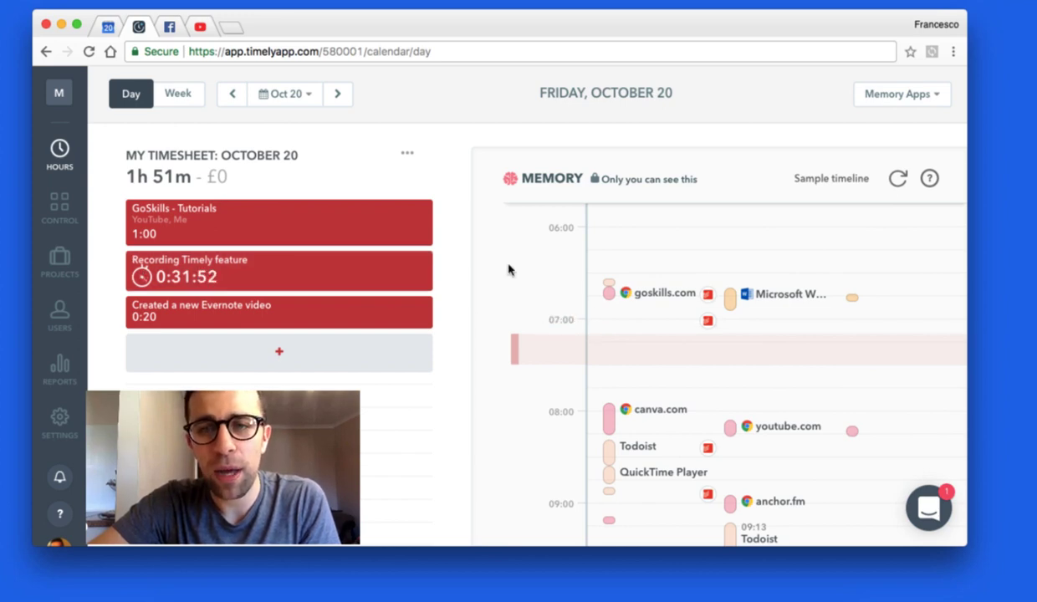
click(920, 100)
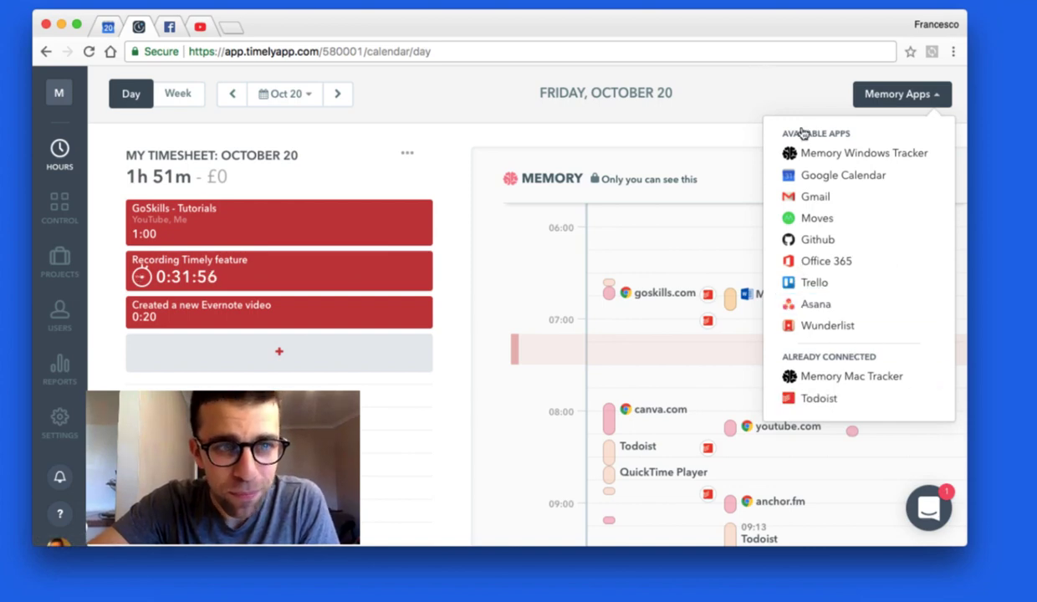
click(727, 122)
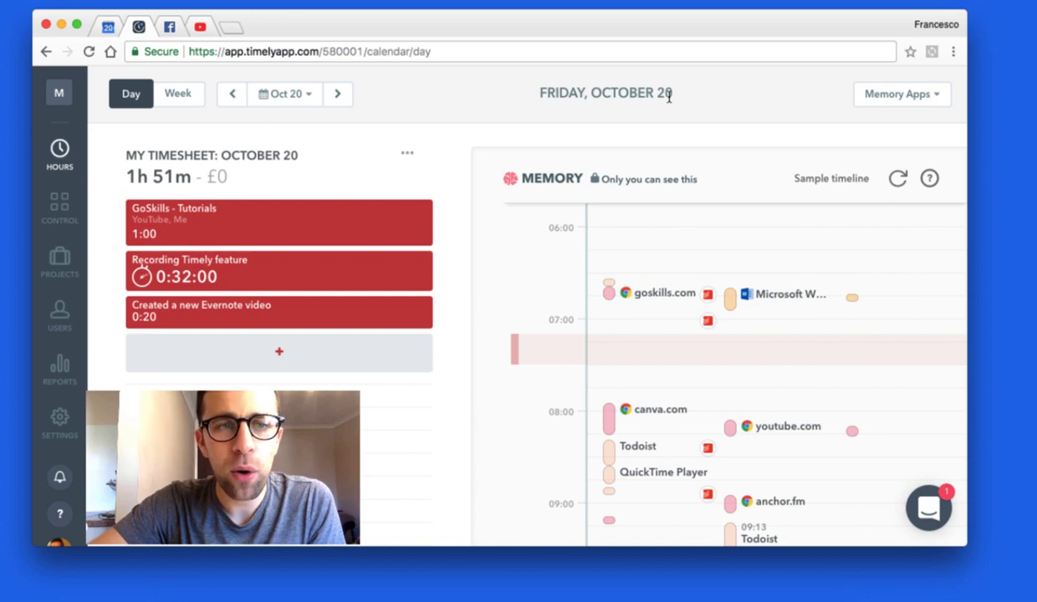
- View the Control page, and open the YouTube project to review its logged entries and totals
click(64, 208)
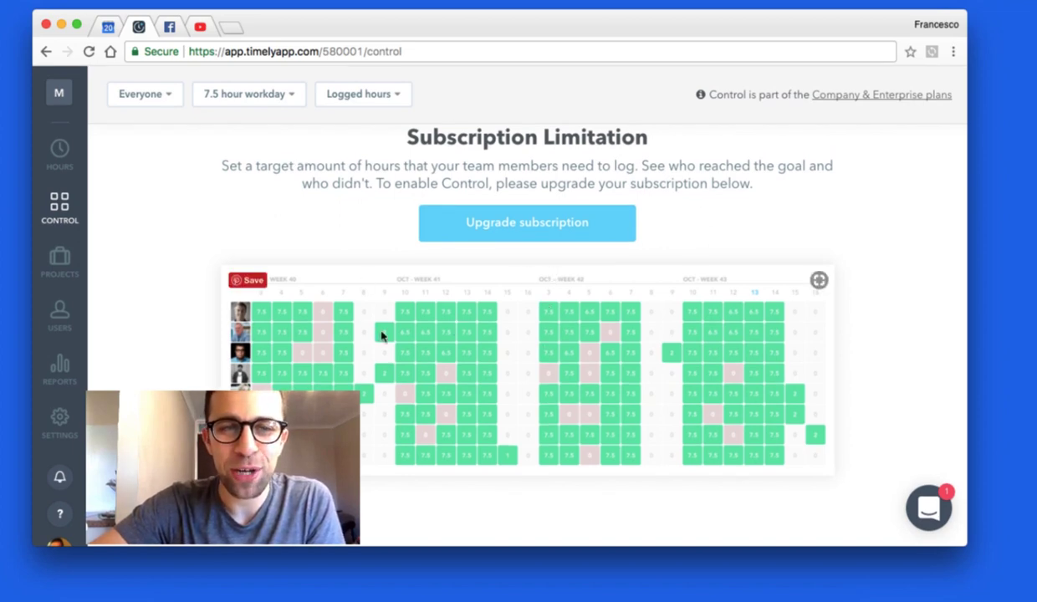
click(61, 259)
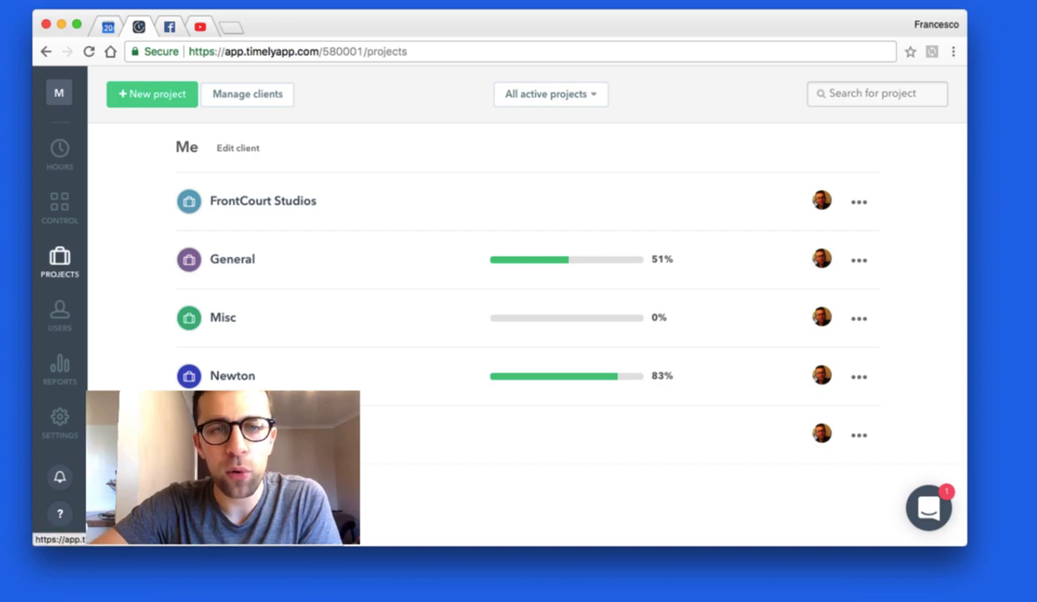
click(238, 434)
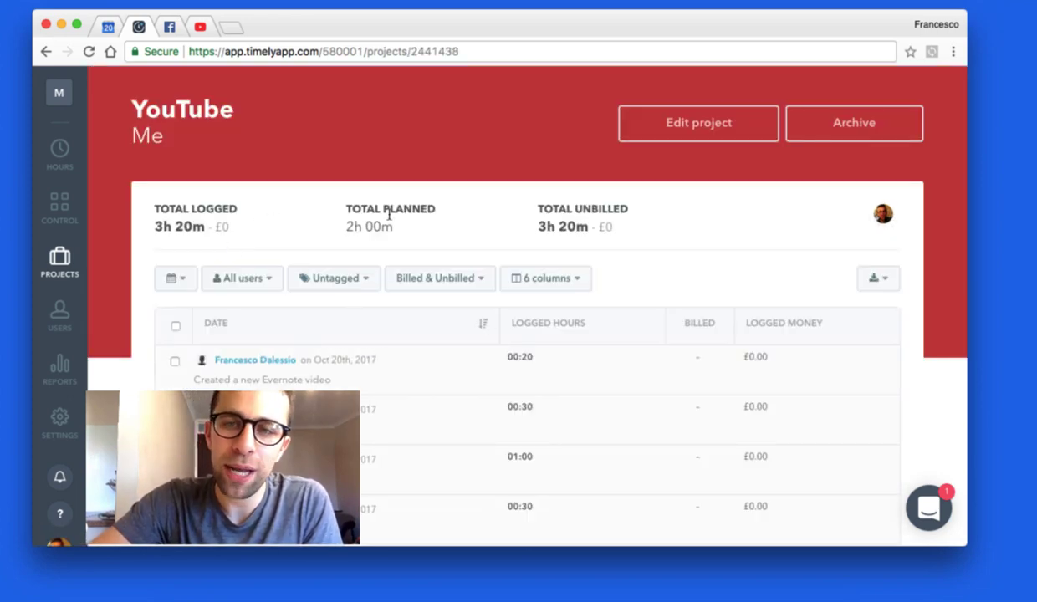
scroll(582, 276, down, 2)
scroll(581, 218, up, 2)
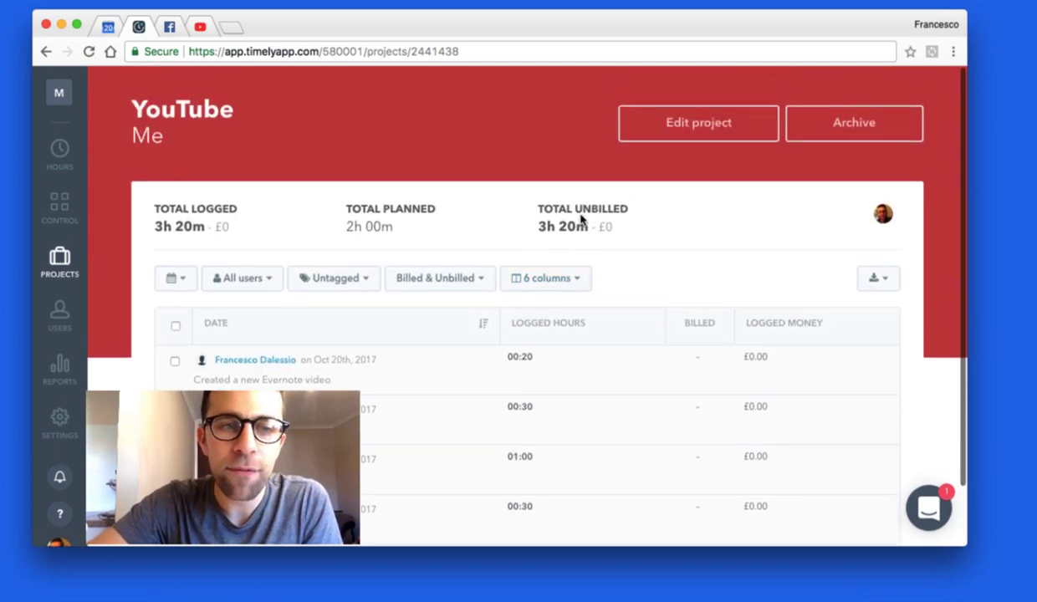
click(880, 279)
click(690, 186)
- View the list of active users and the October timesheets report broken down by project
click(60, 317)
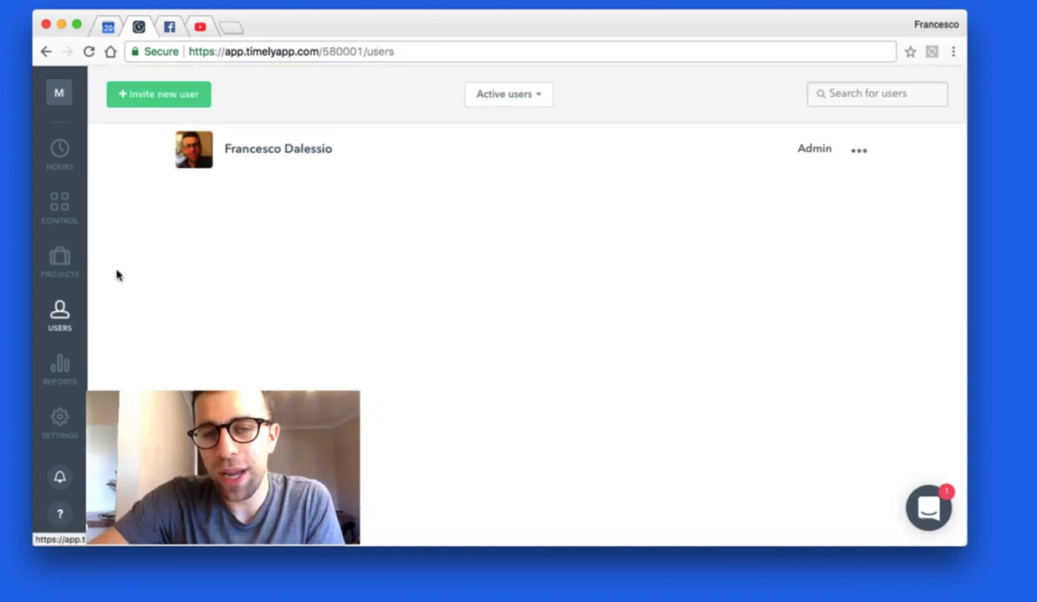
click(60, 366)
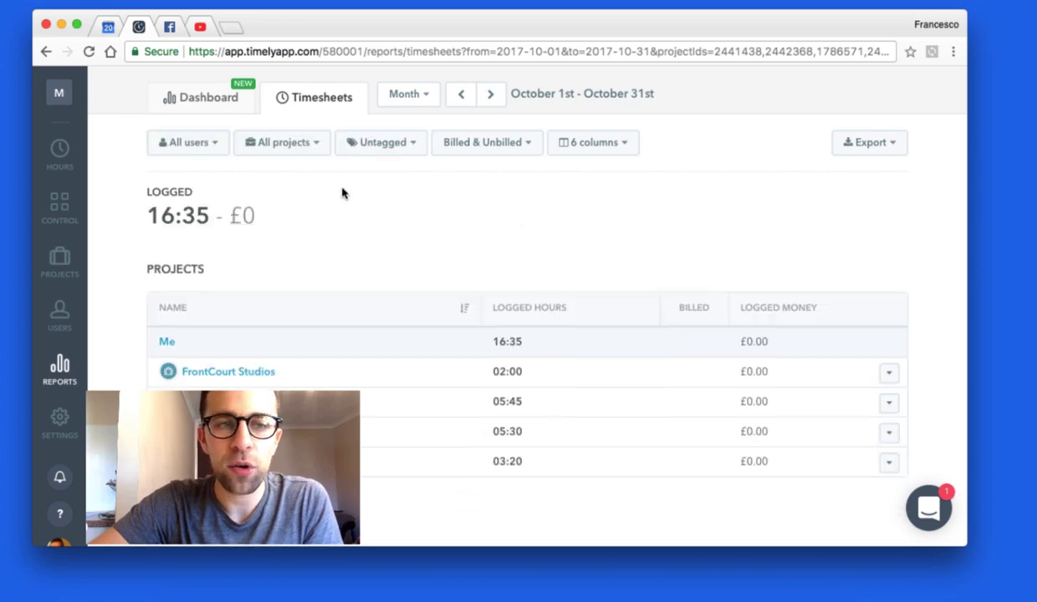
scroll(353, 234, down, 3)
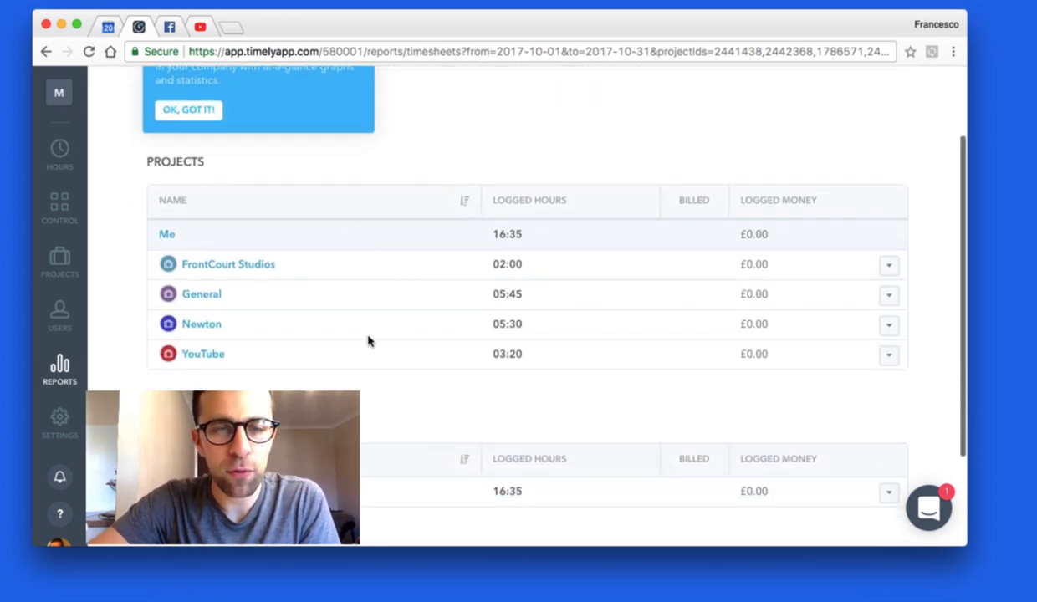
scroll(368, 340, down, 4)
scroll(368, 340, up, 7)
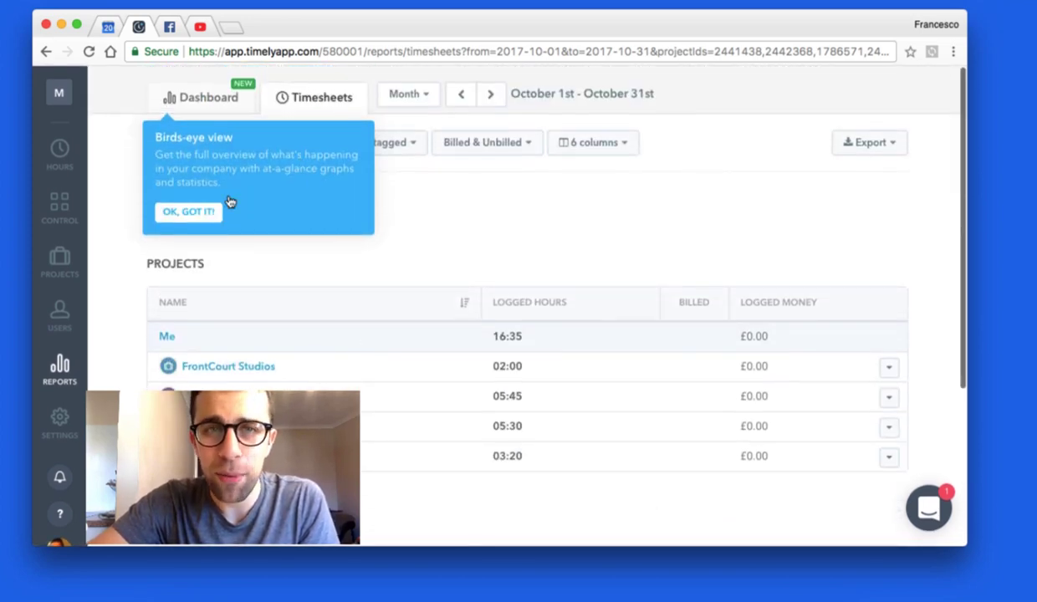
- Dismiss the Birds-eye view tip and examine October's hours graph on the reports dashboard
click(189, 212)
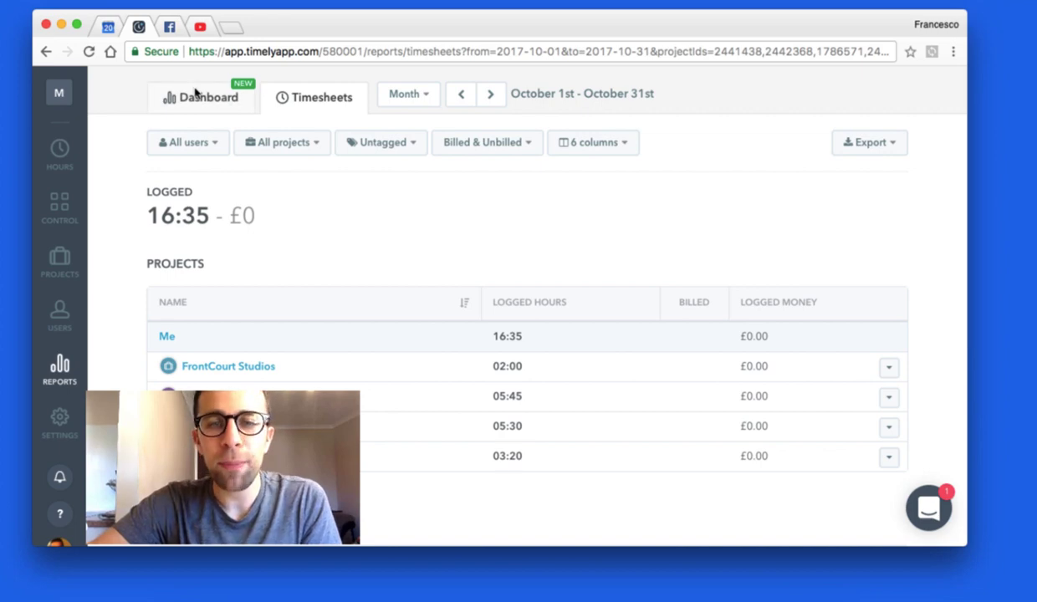
click(199, 100)
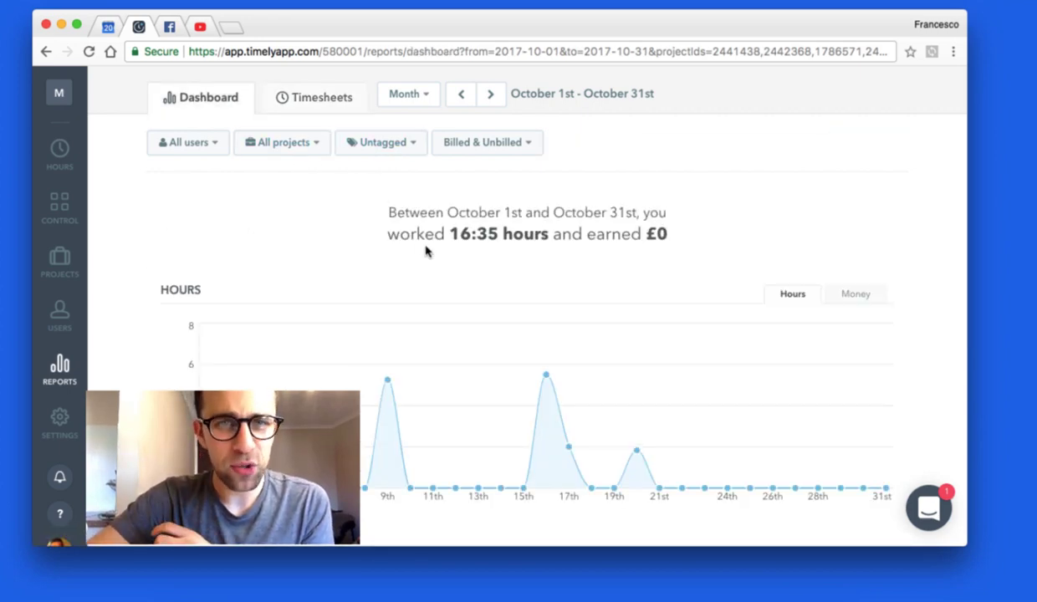
mouse_move(540, 360)
mouse_move(576, 402)
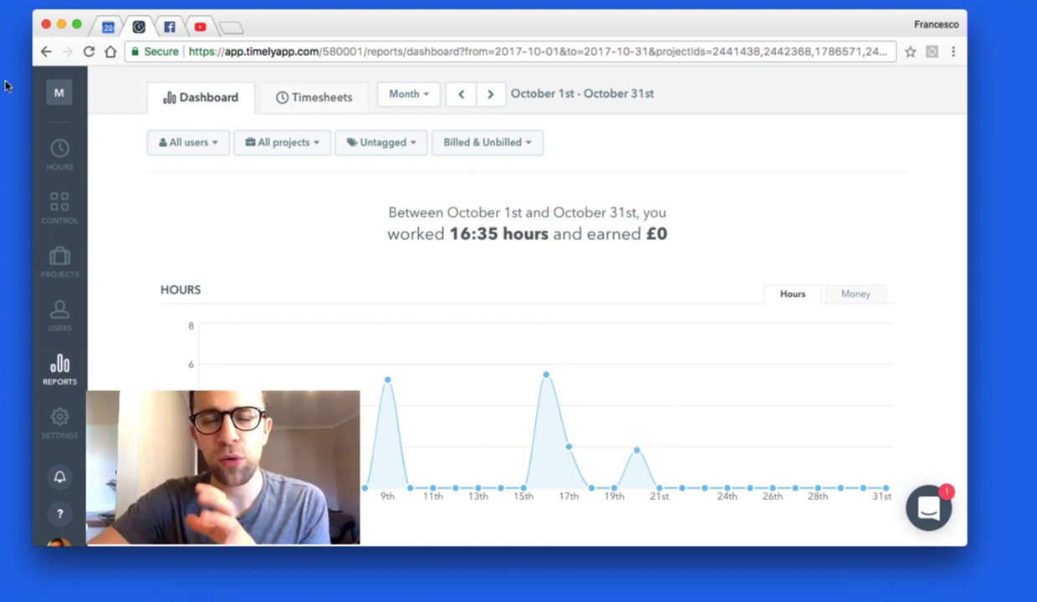
- Return to today's day timesheet and go to the settings
click(55, 136)
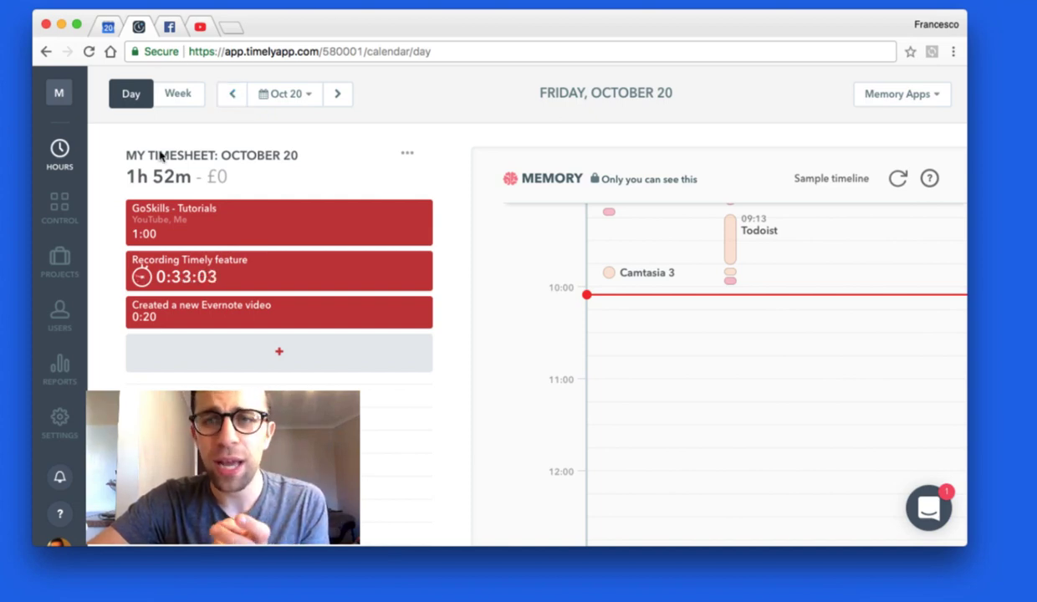
click(67, 435)
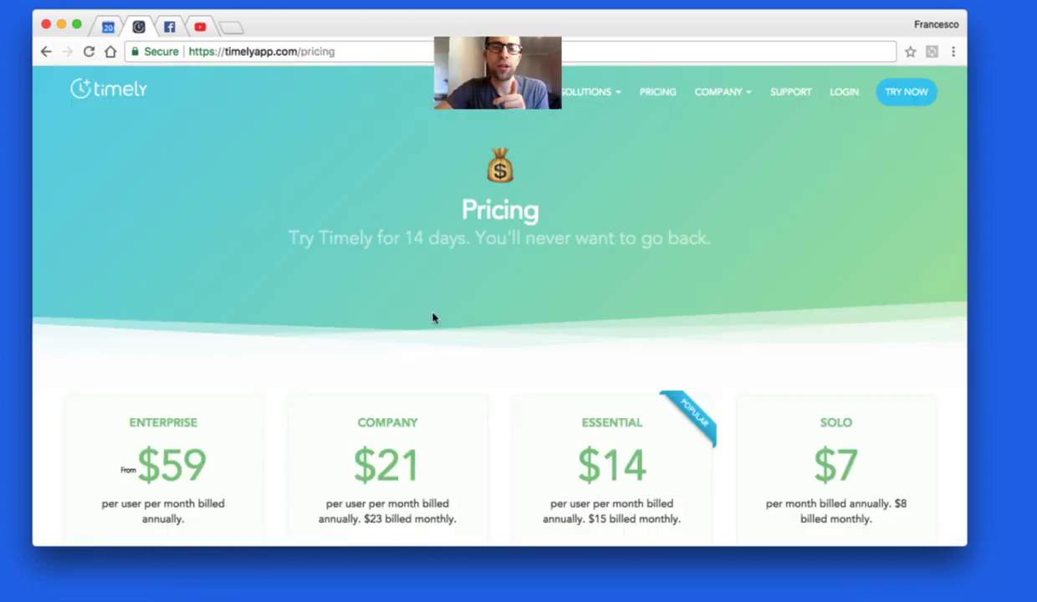
- Compare the prices and features of the Enterprise, Company, Essential and Solo plans on the Timely pricing page
scroll(433, 318, down, 1)
scroll(433, 317, up, 1)
scroll(433, 318, down, 1)
scroll(433, 318, down, 5)
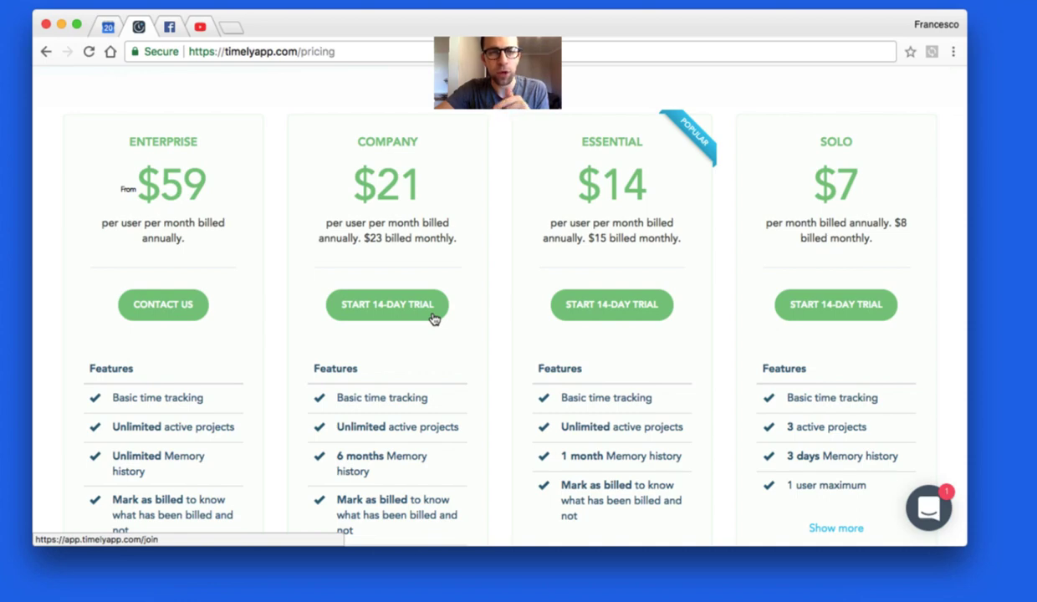
scroll(434, 318, down, 2)
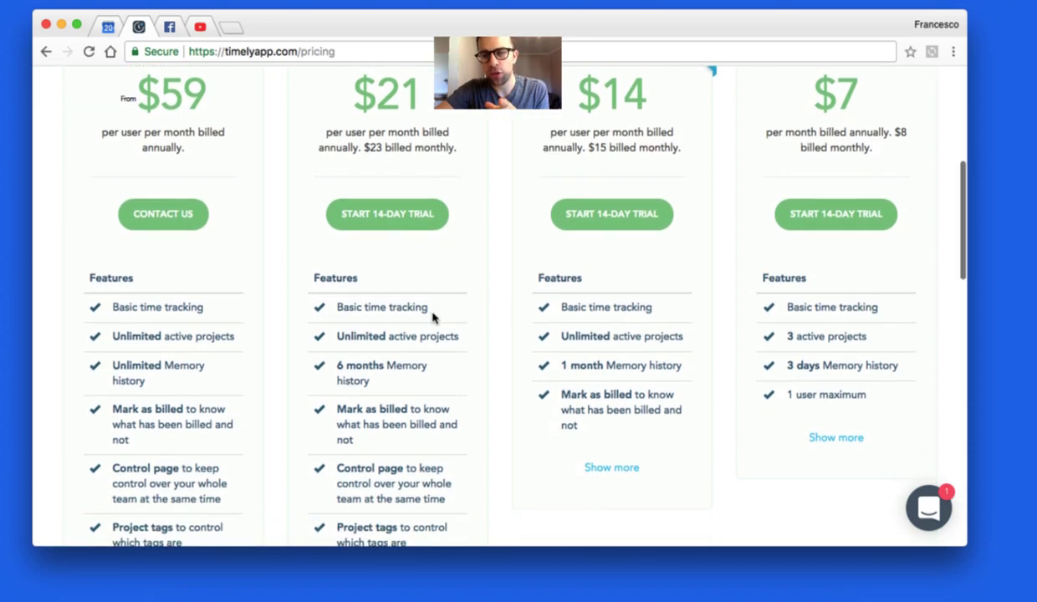
scroll(433, 318, up, 2)
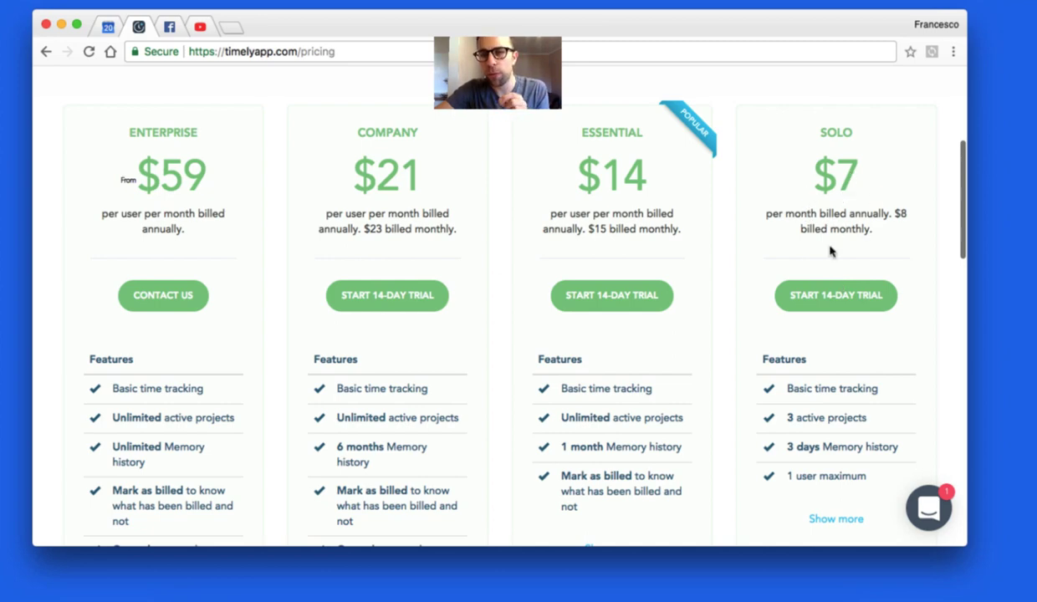
scroll(831, 251, down, 3)
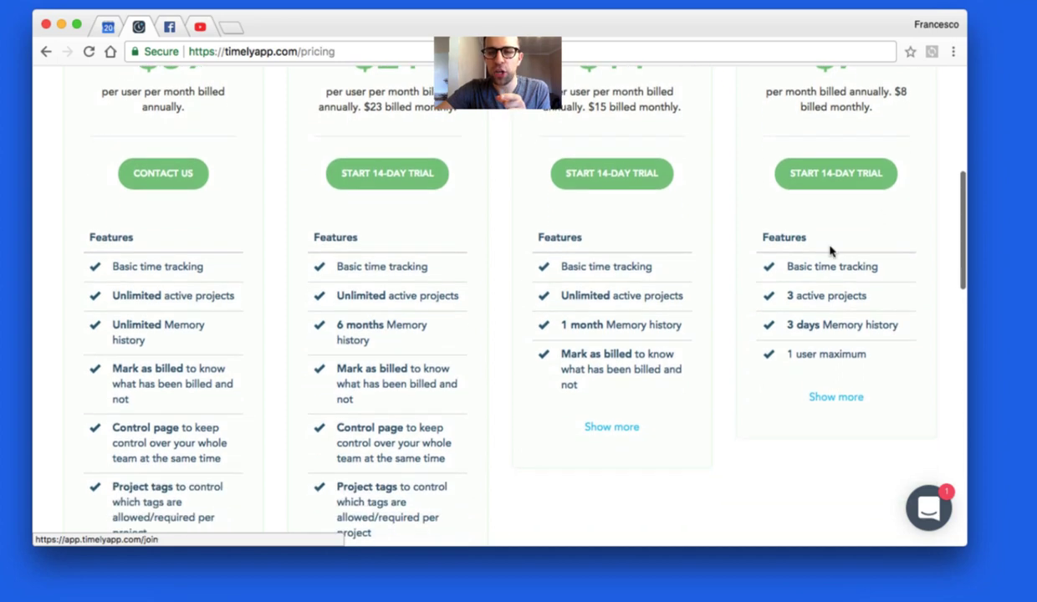
- Expand the Solo plan's full feature list and read through it
click(835, 395)
scroll(798, 370, down, 3)
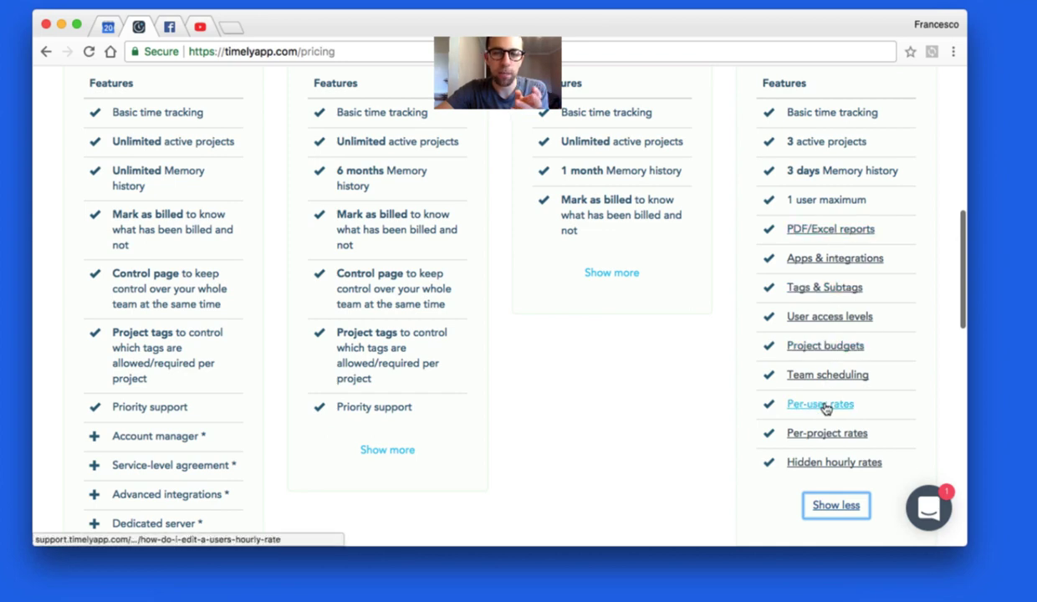
scroll(784, 438, up, 3)
scroll(669, 260, up, 1)
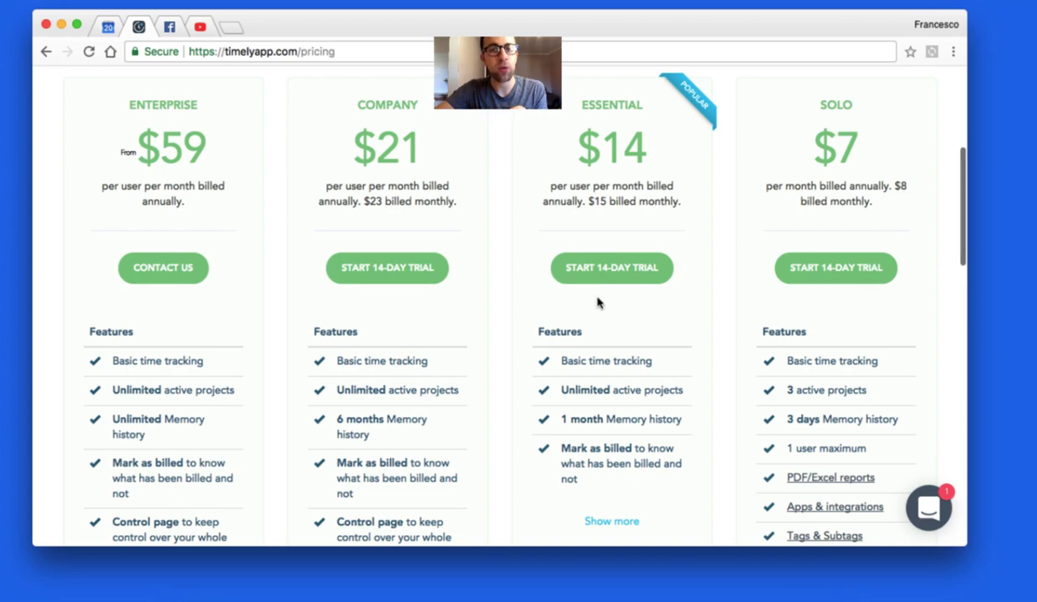
- Compare the Essential plan's price and features with those of the Company plan
scroll(598, 334, down, 1)
scroll(596, 333, up, 1)
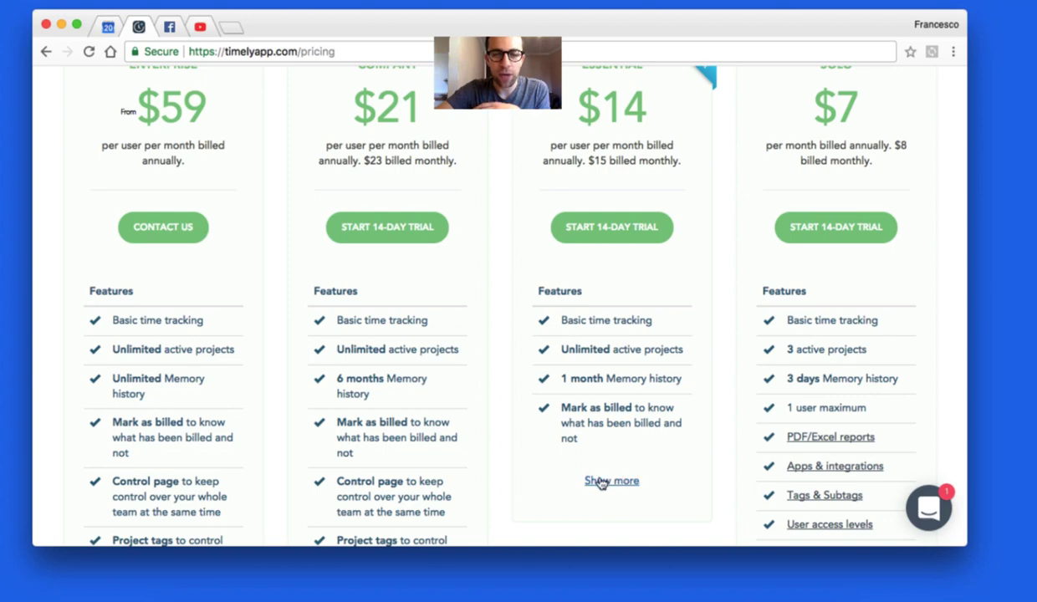
scroll(444, 420, down, 3)
scroll(444, 421, up, 4)
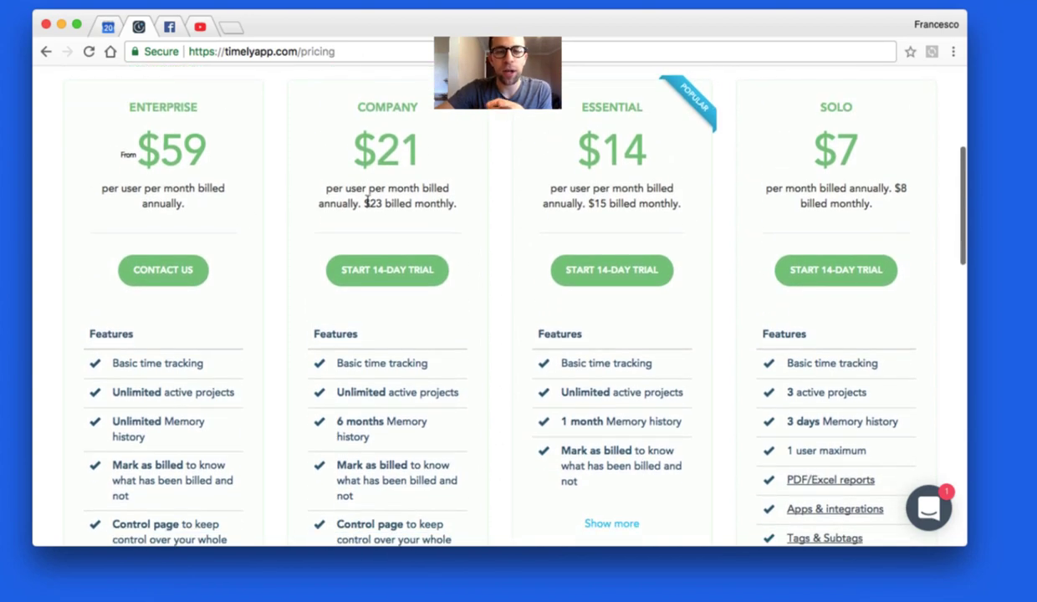
scroll(364, 313, down, 3)
scroll(361, 313, up, 7)
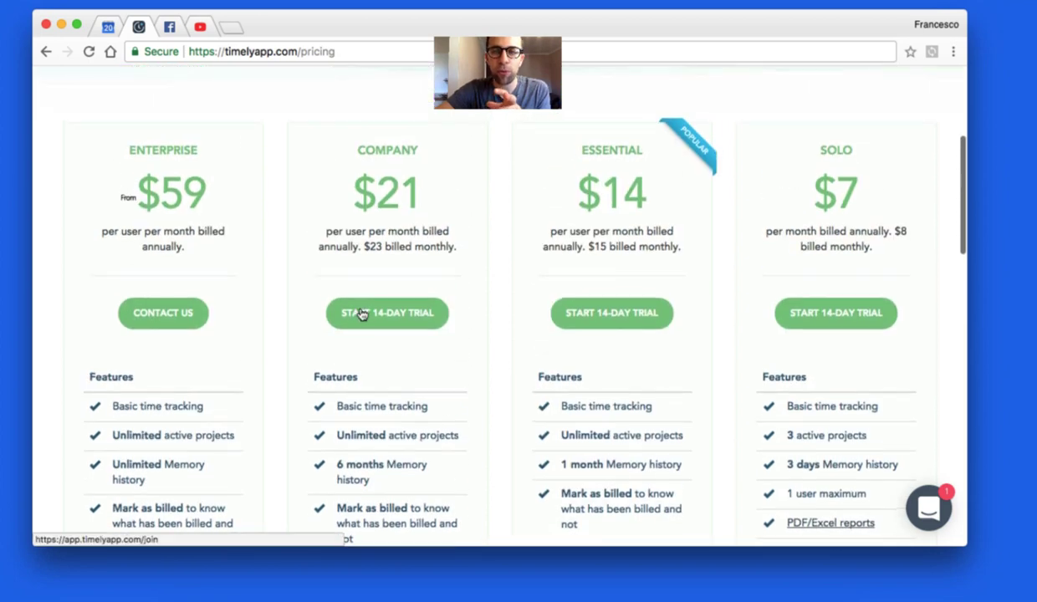